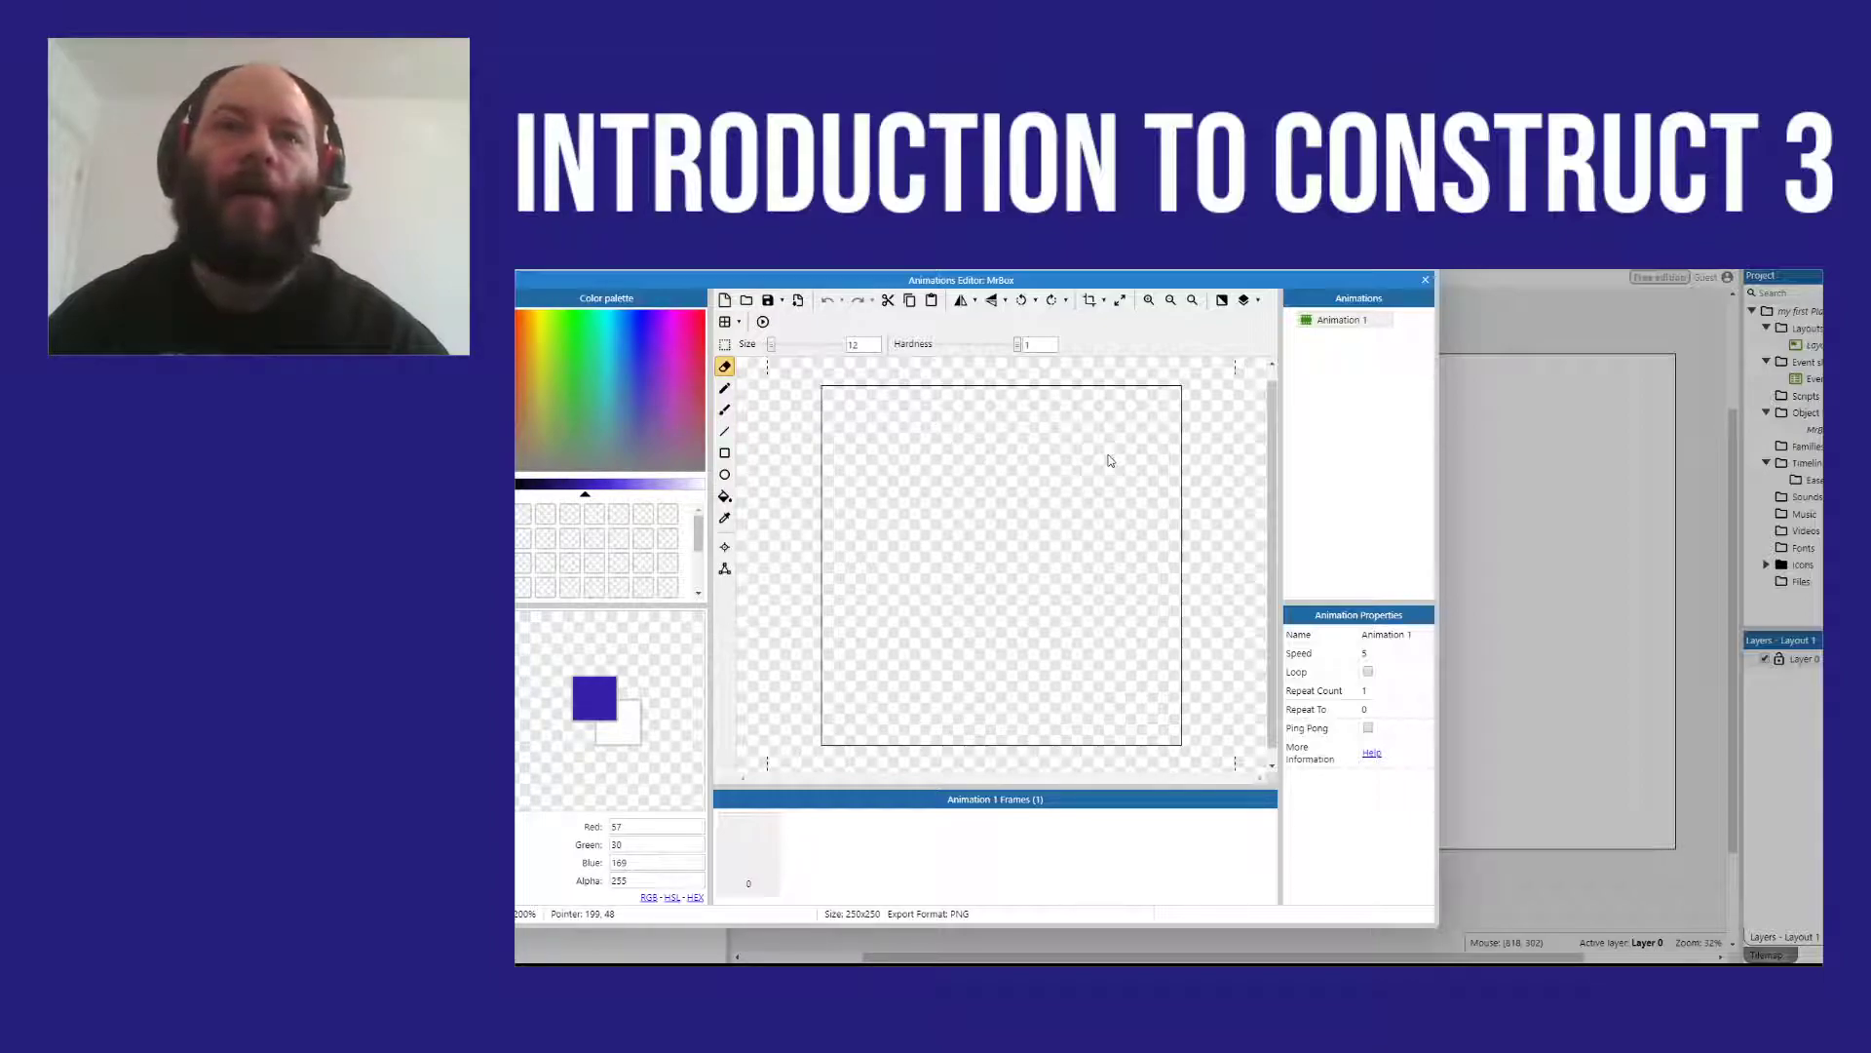
# Step: Fill the MrBox sprite's empty image with solid blue (about RGB 0, 27, 198) and close its image editor
pyautogui.moveTo(1057, 281); pyautogui.dragTo(1243, 273)
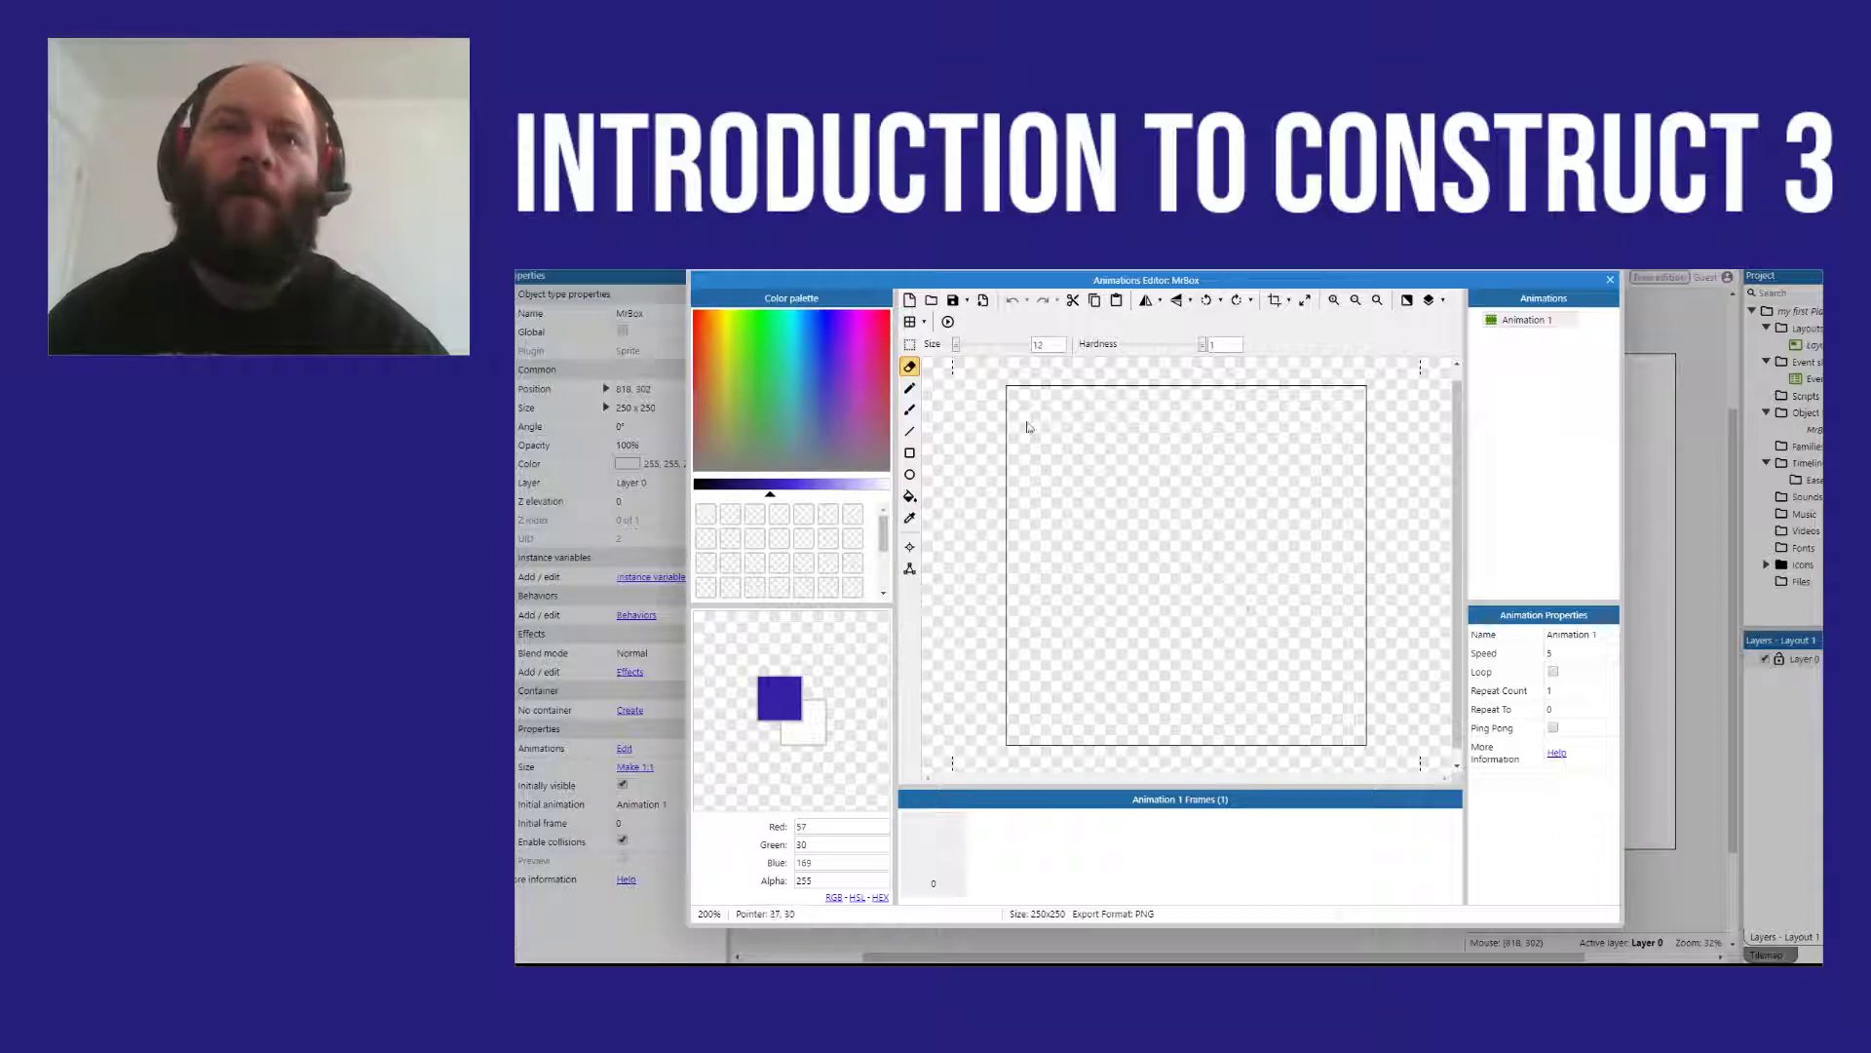
pyautogui.click(828, 313)
pyautogui.click(821, 312)
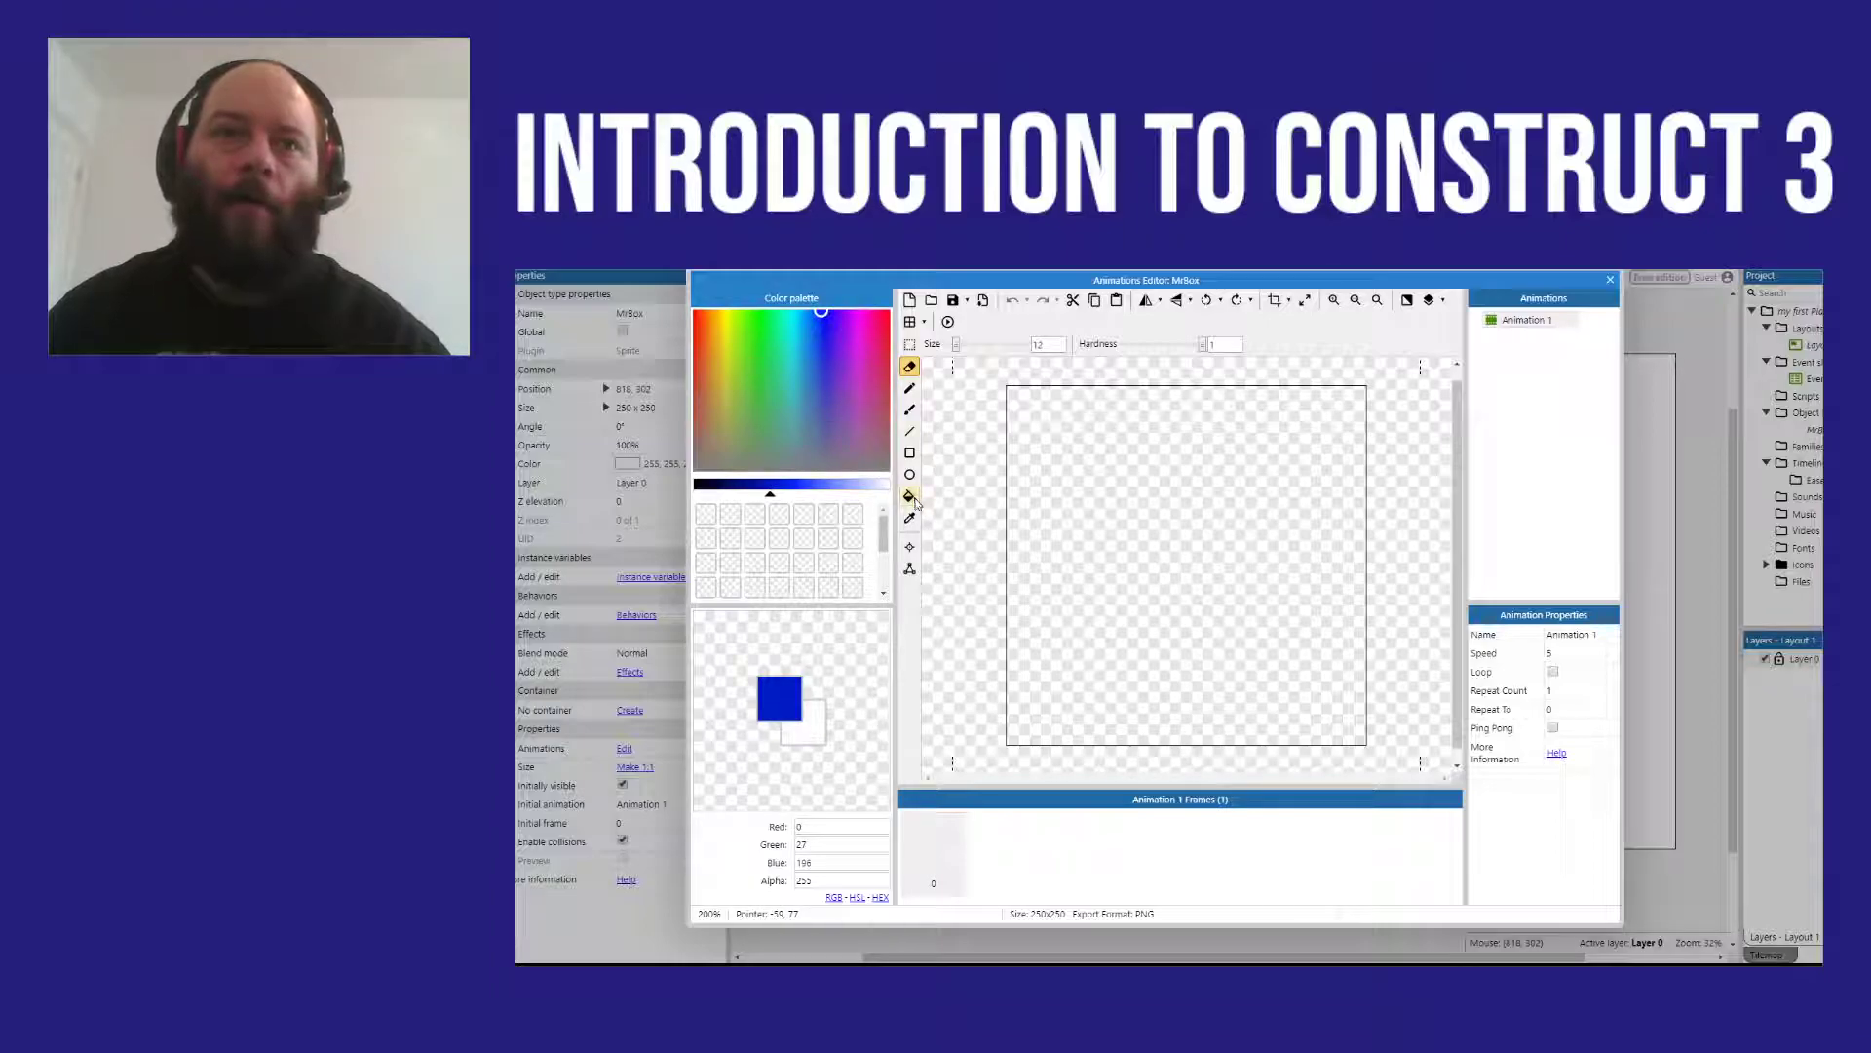
pyautogui.click(909, 498)
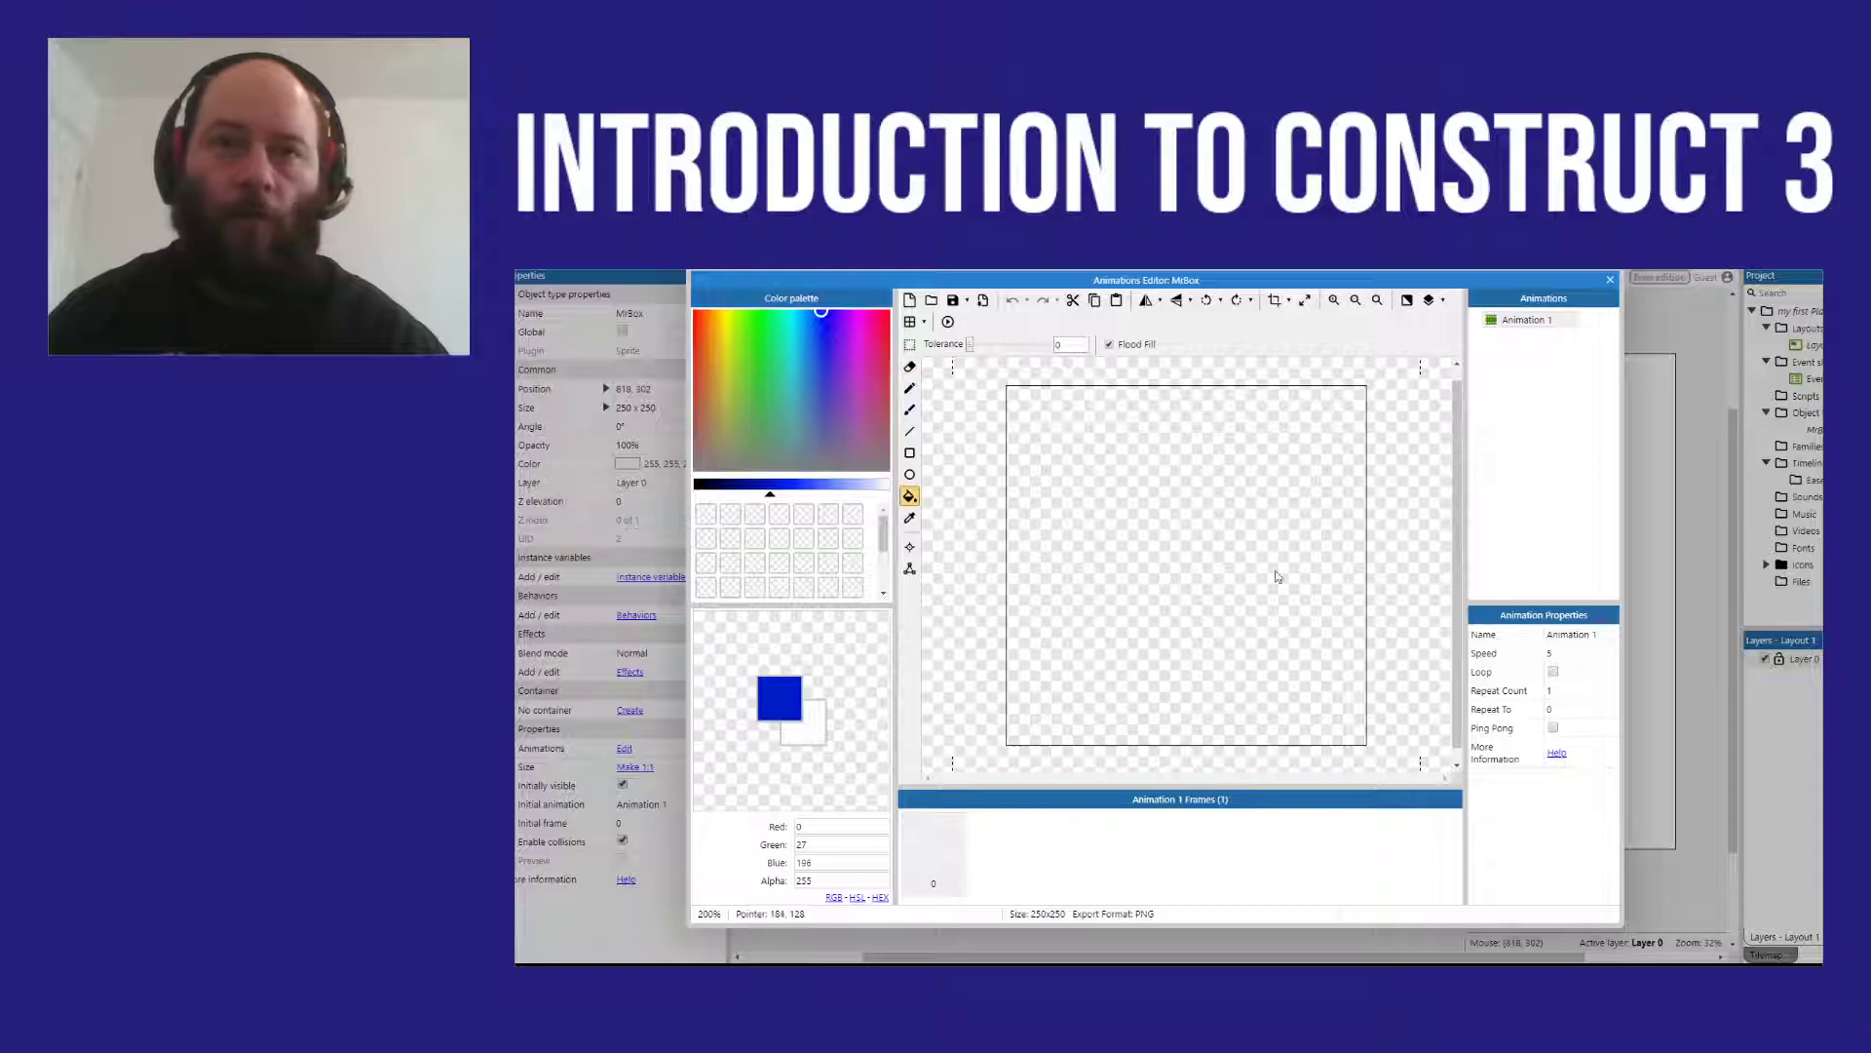
pyautogui.click(1170, 543)
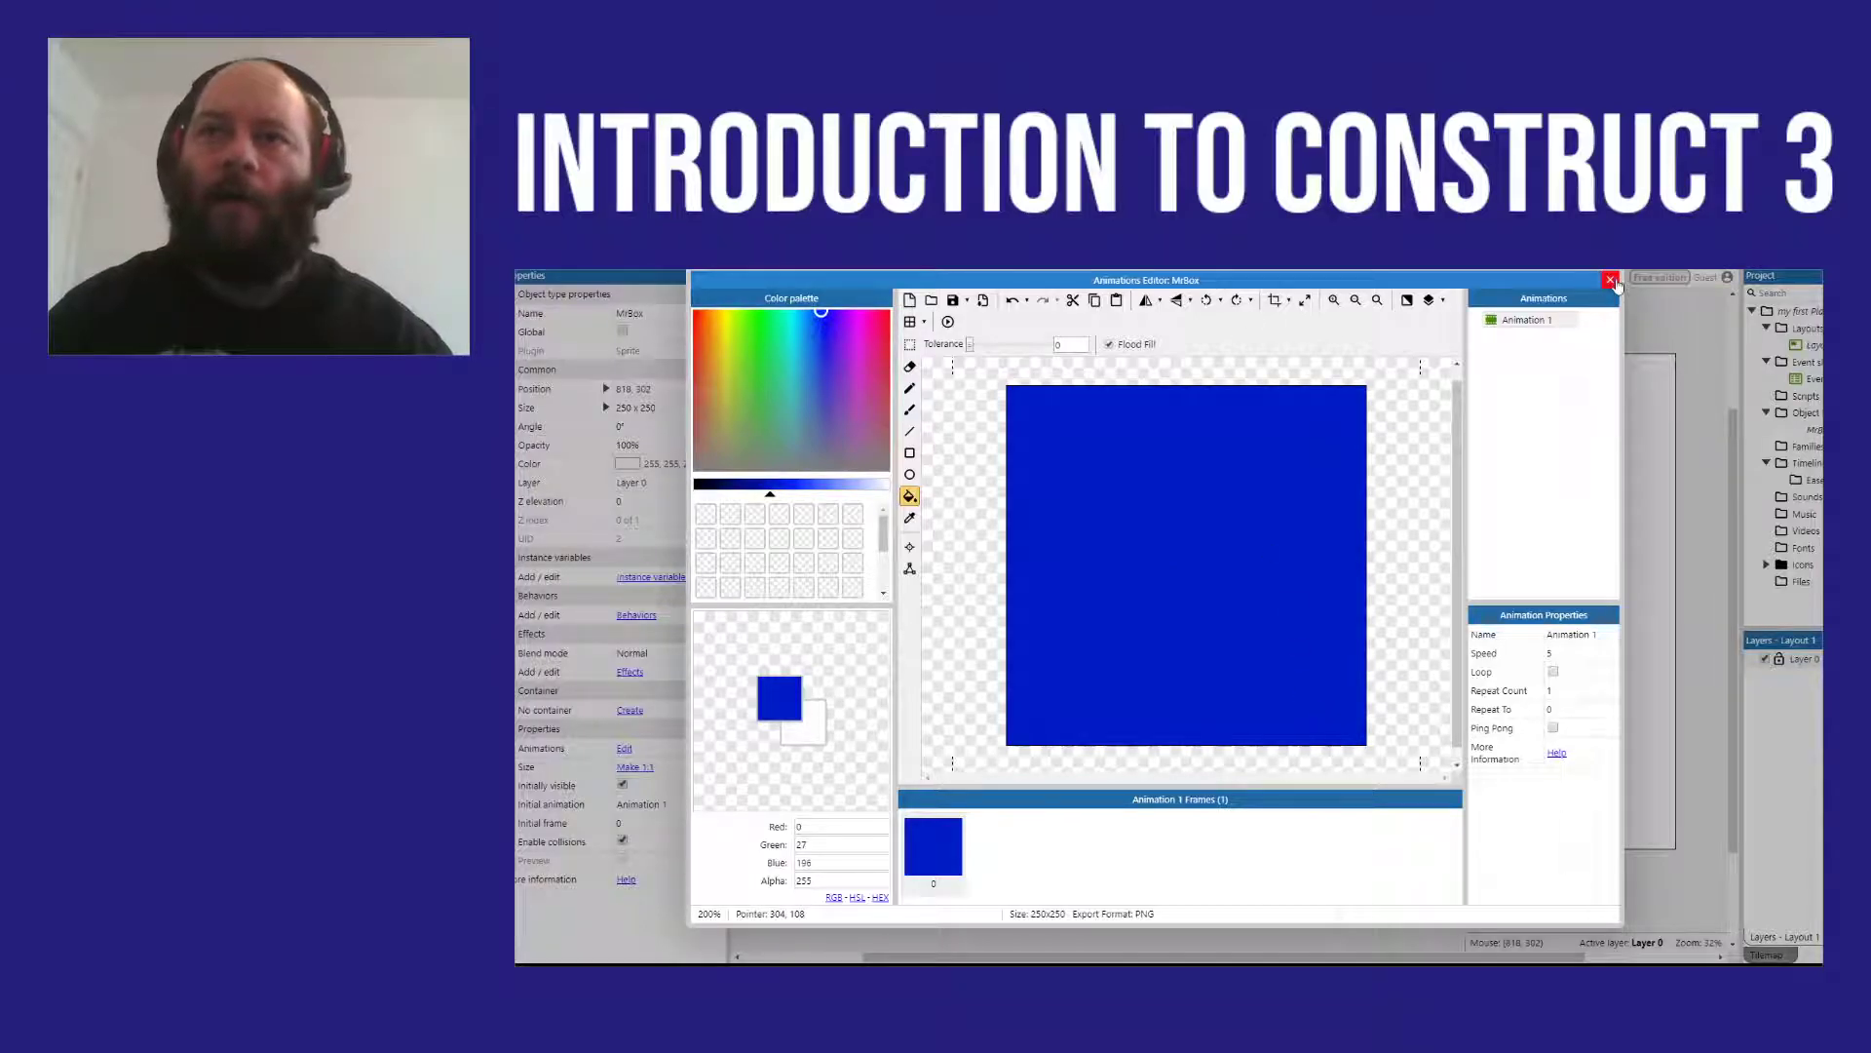
pyautogui.click(1611, 279)
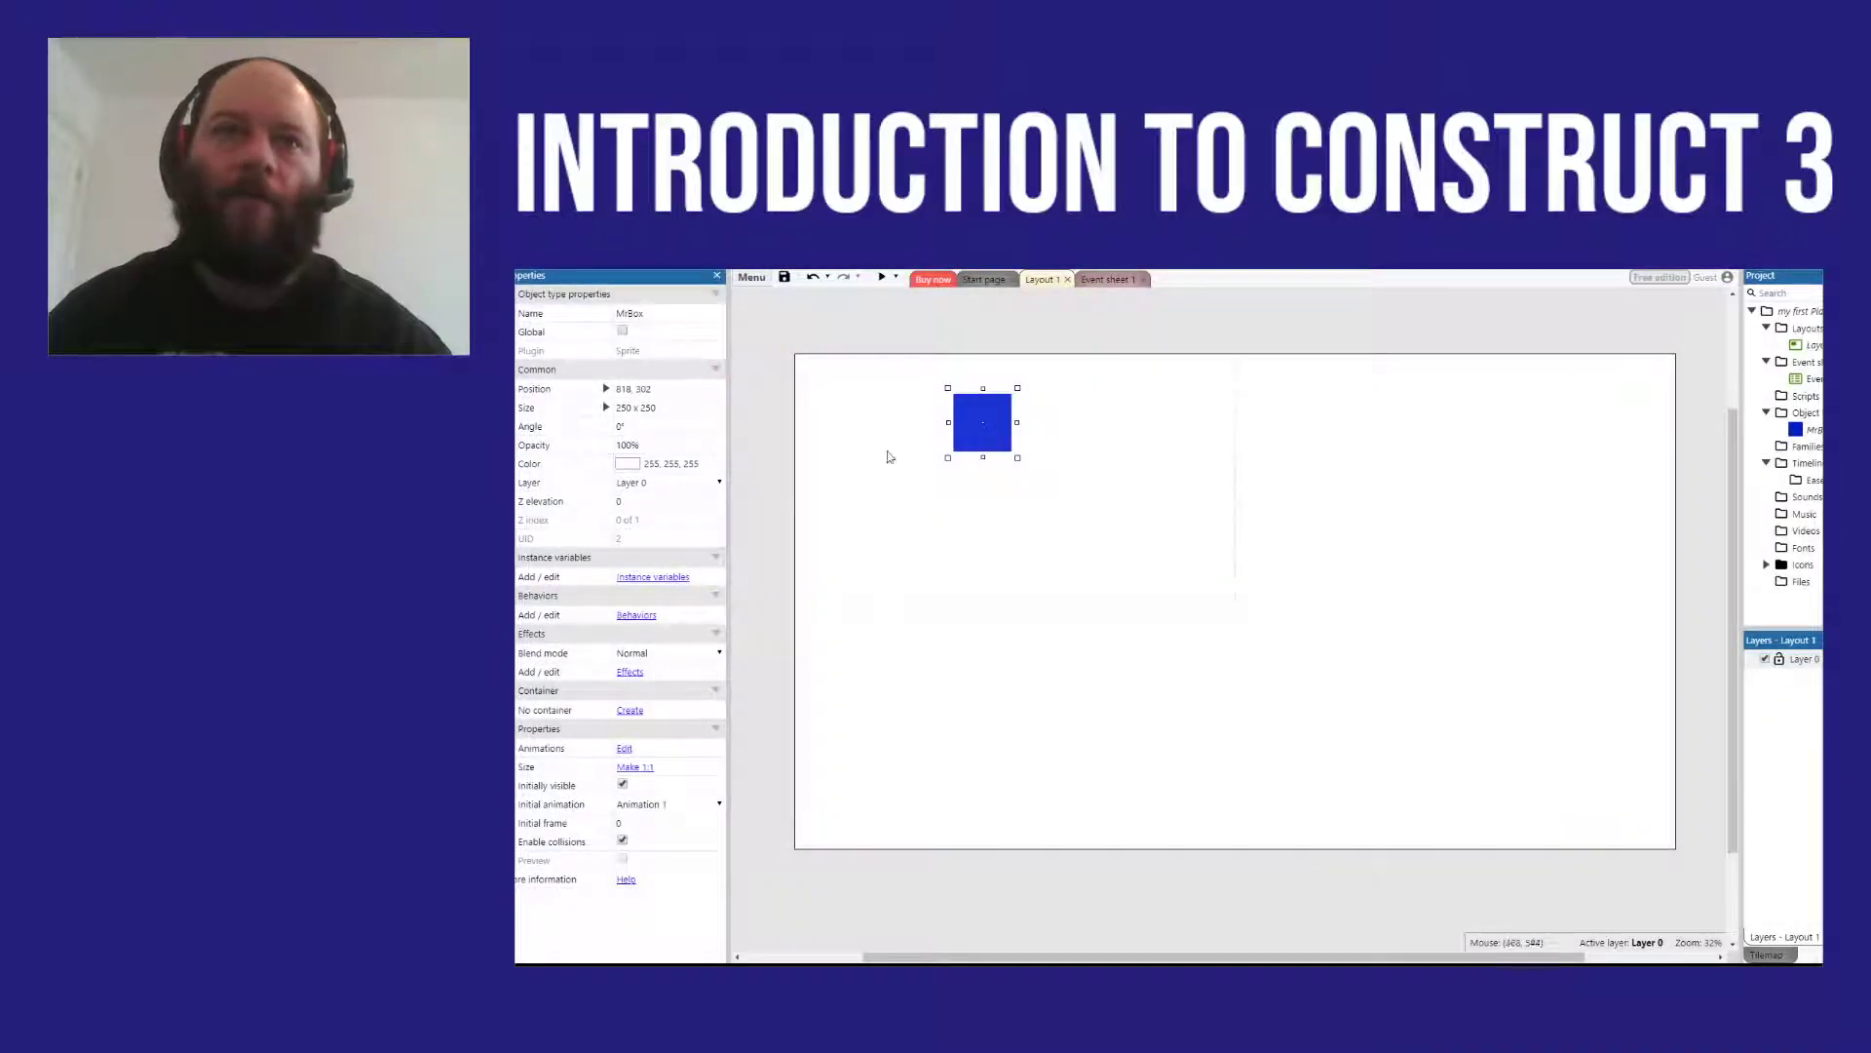
# Step: Resize the MrBox sprite's image canvas to 64 x 64 pixels and return to the layout
pyautogui.doubleClick(997, 445)
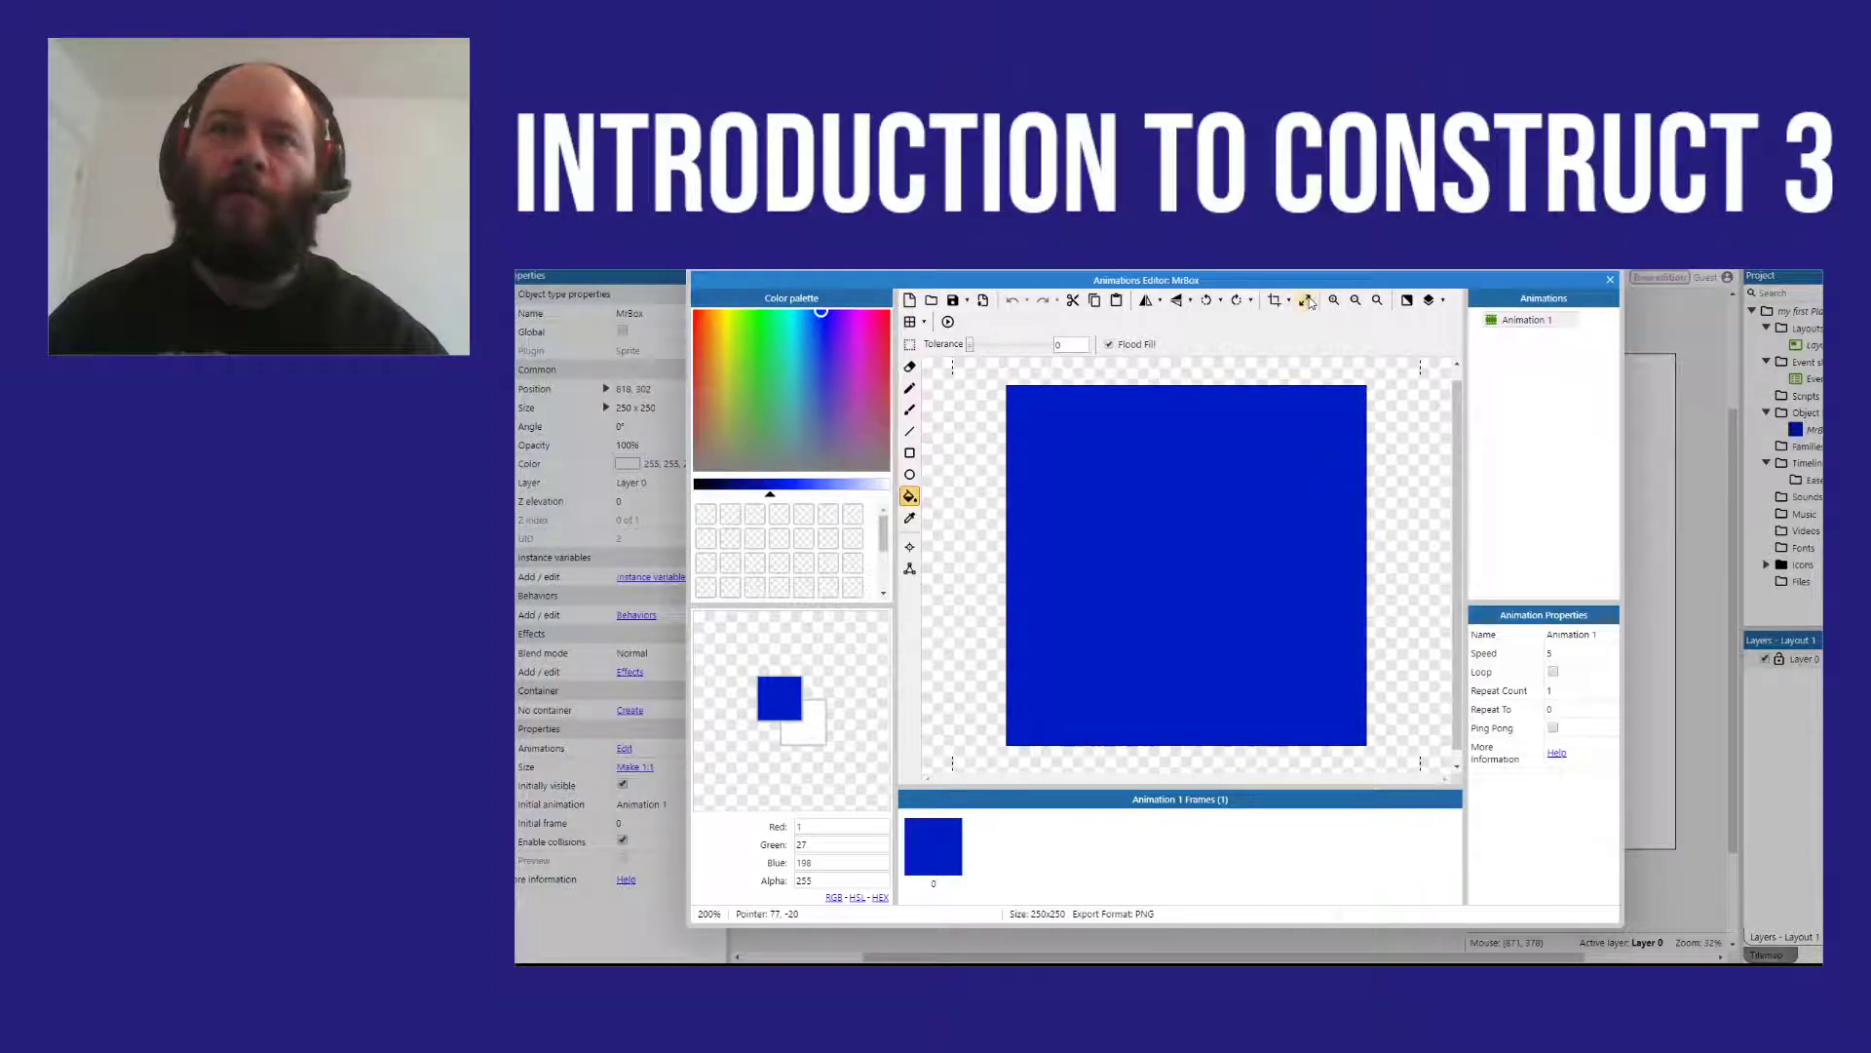
pyautogui.click(1307, 301)
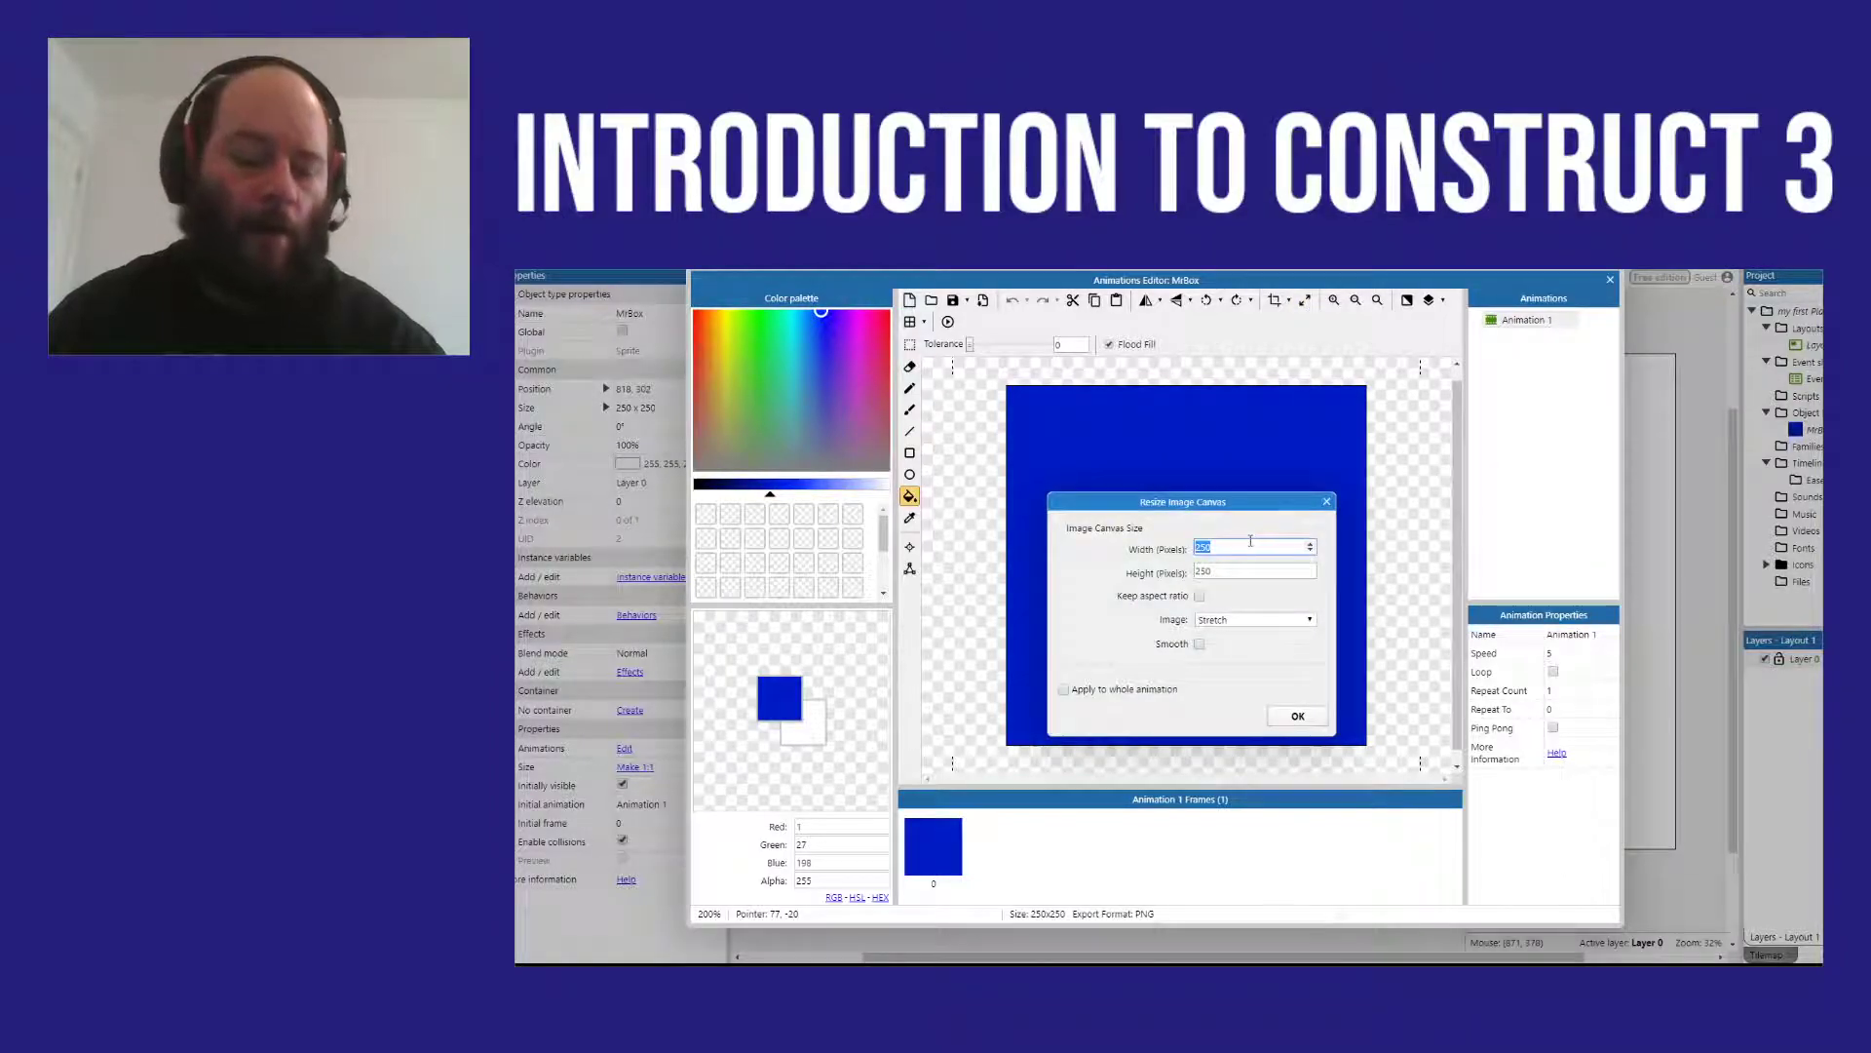
pyautogui.write('64')
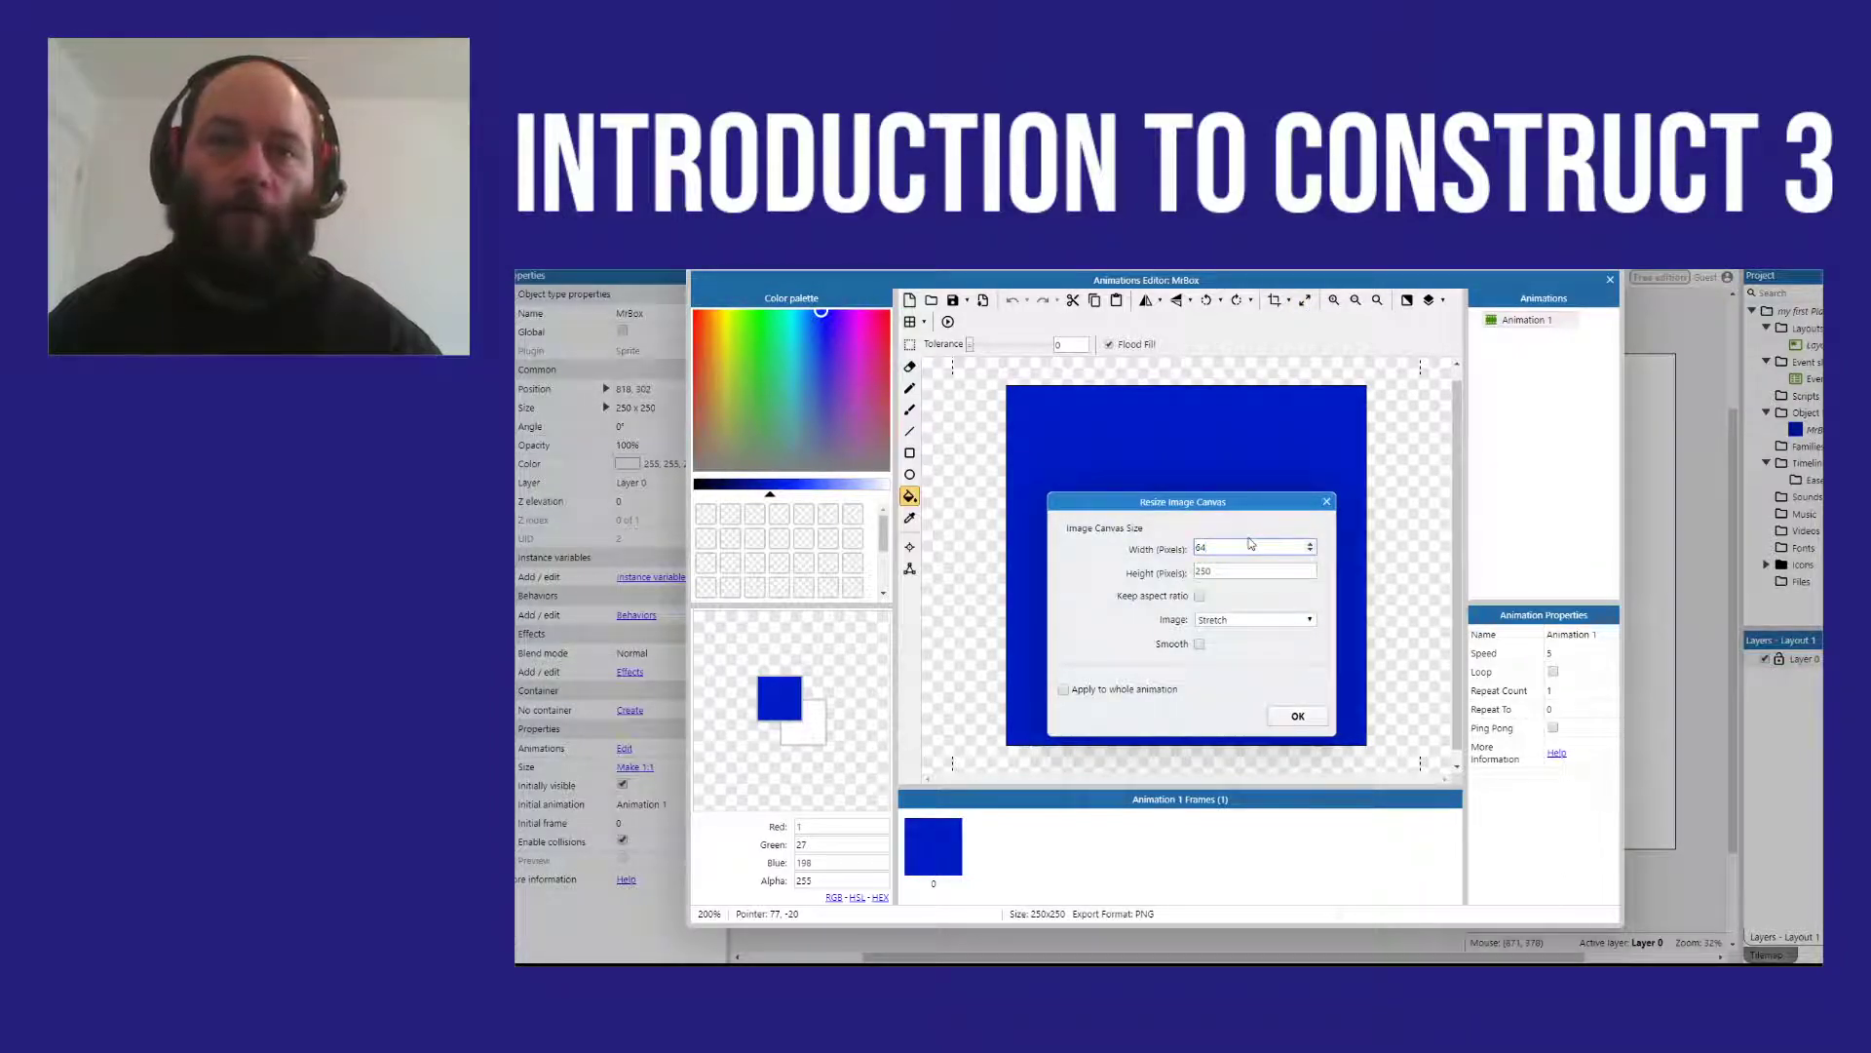
pyautogui.press('Tab')
pyautogui.write('64')
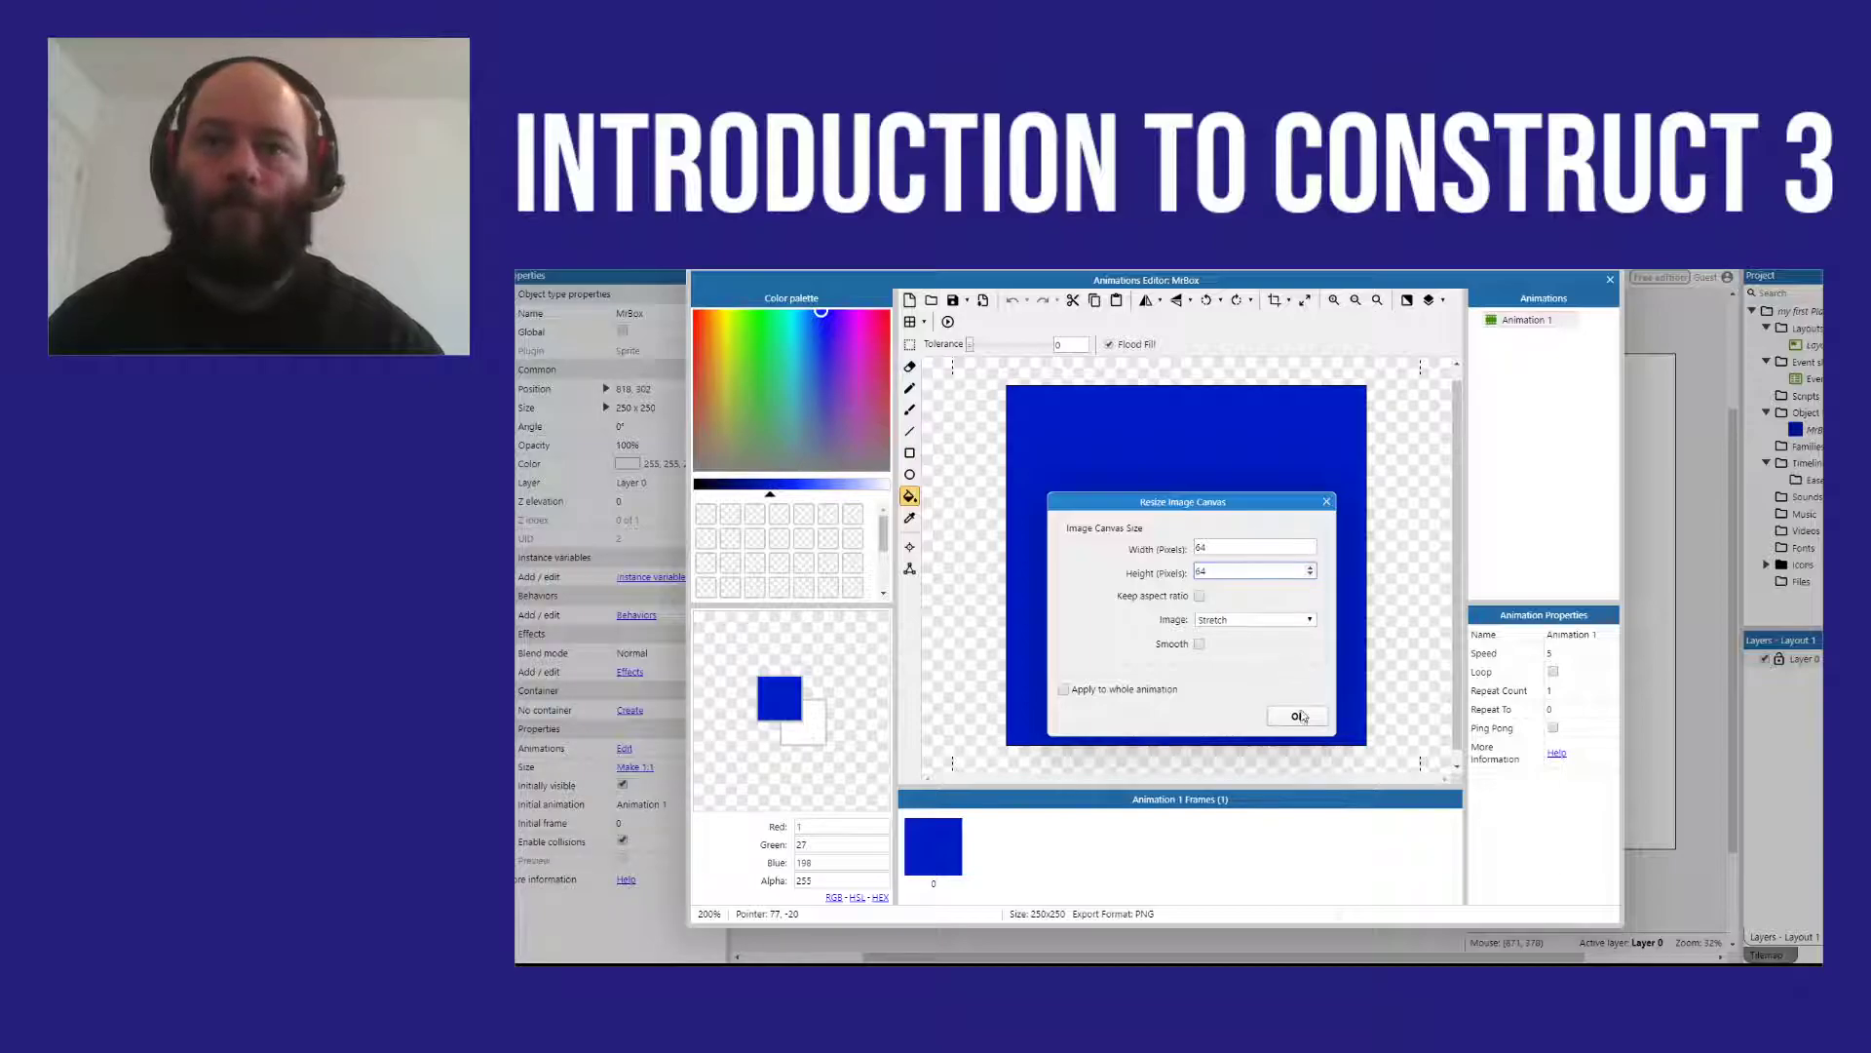
pyautogui.click(1298, 717)
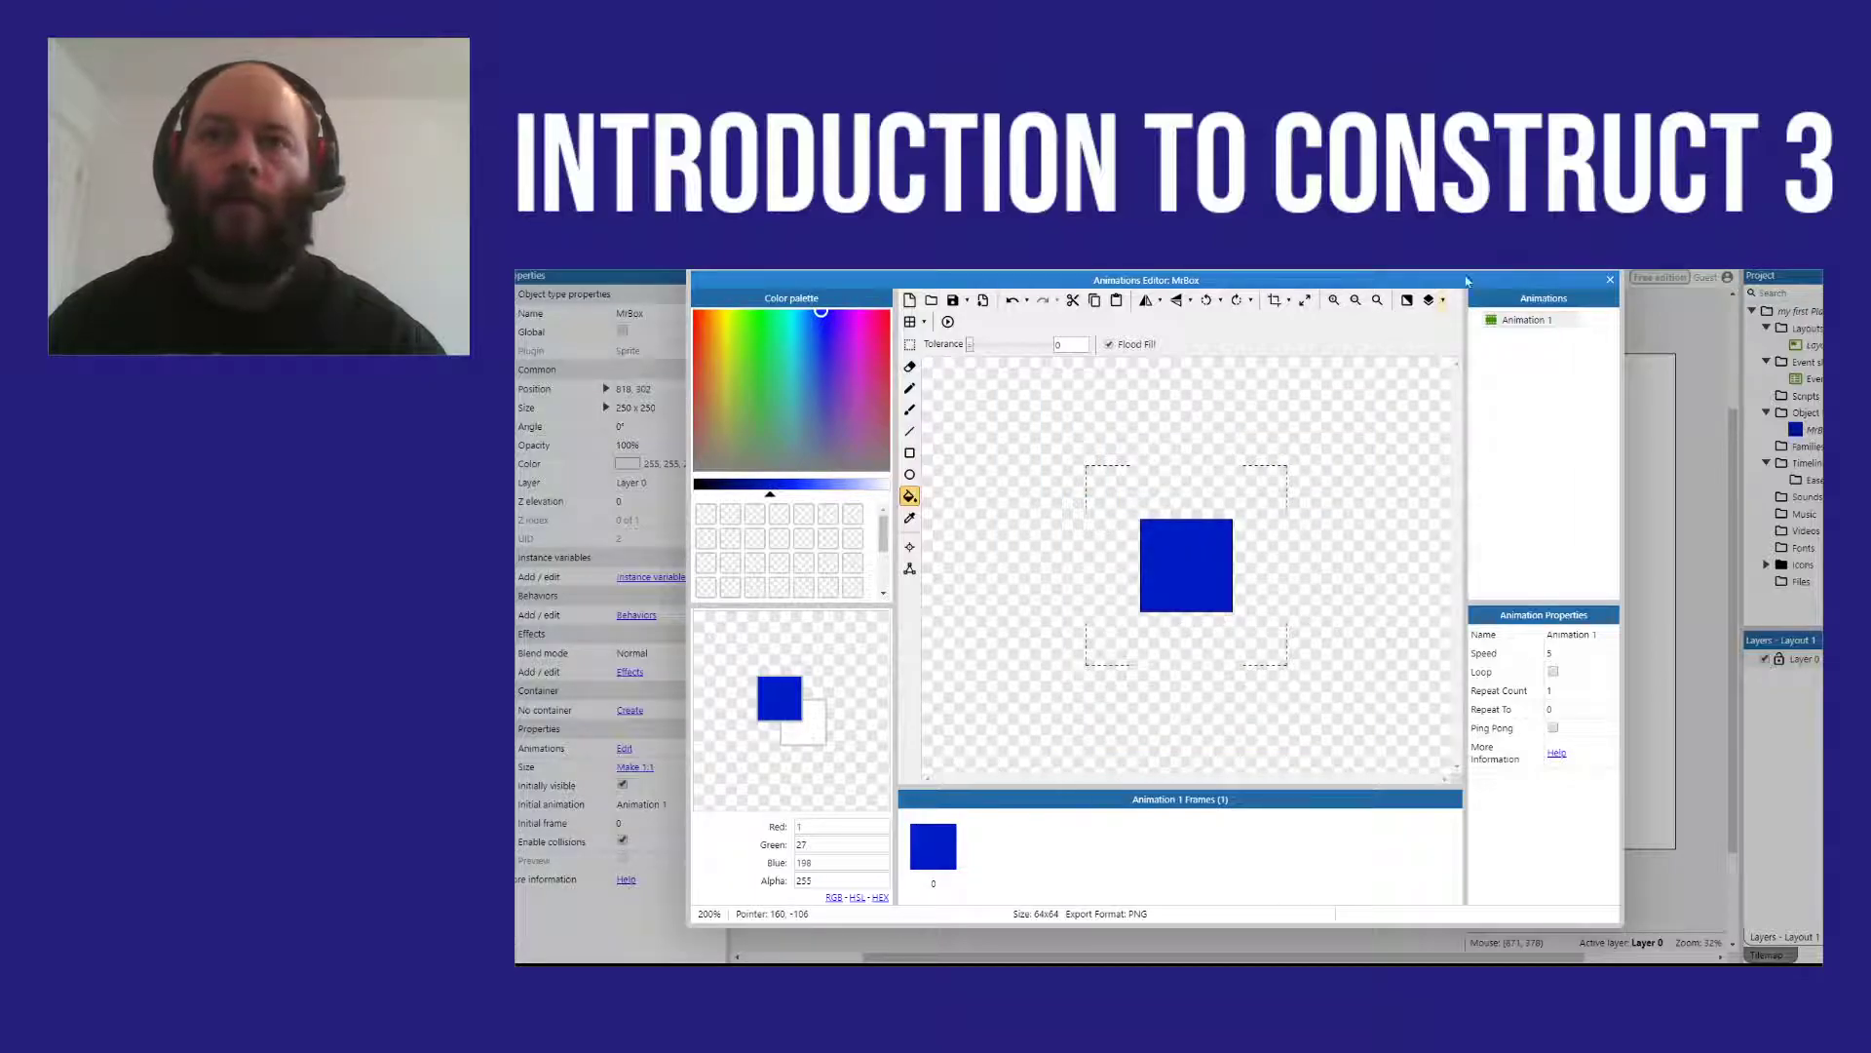
pyautogui.click(1610, 280)
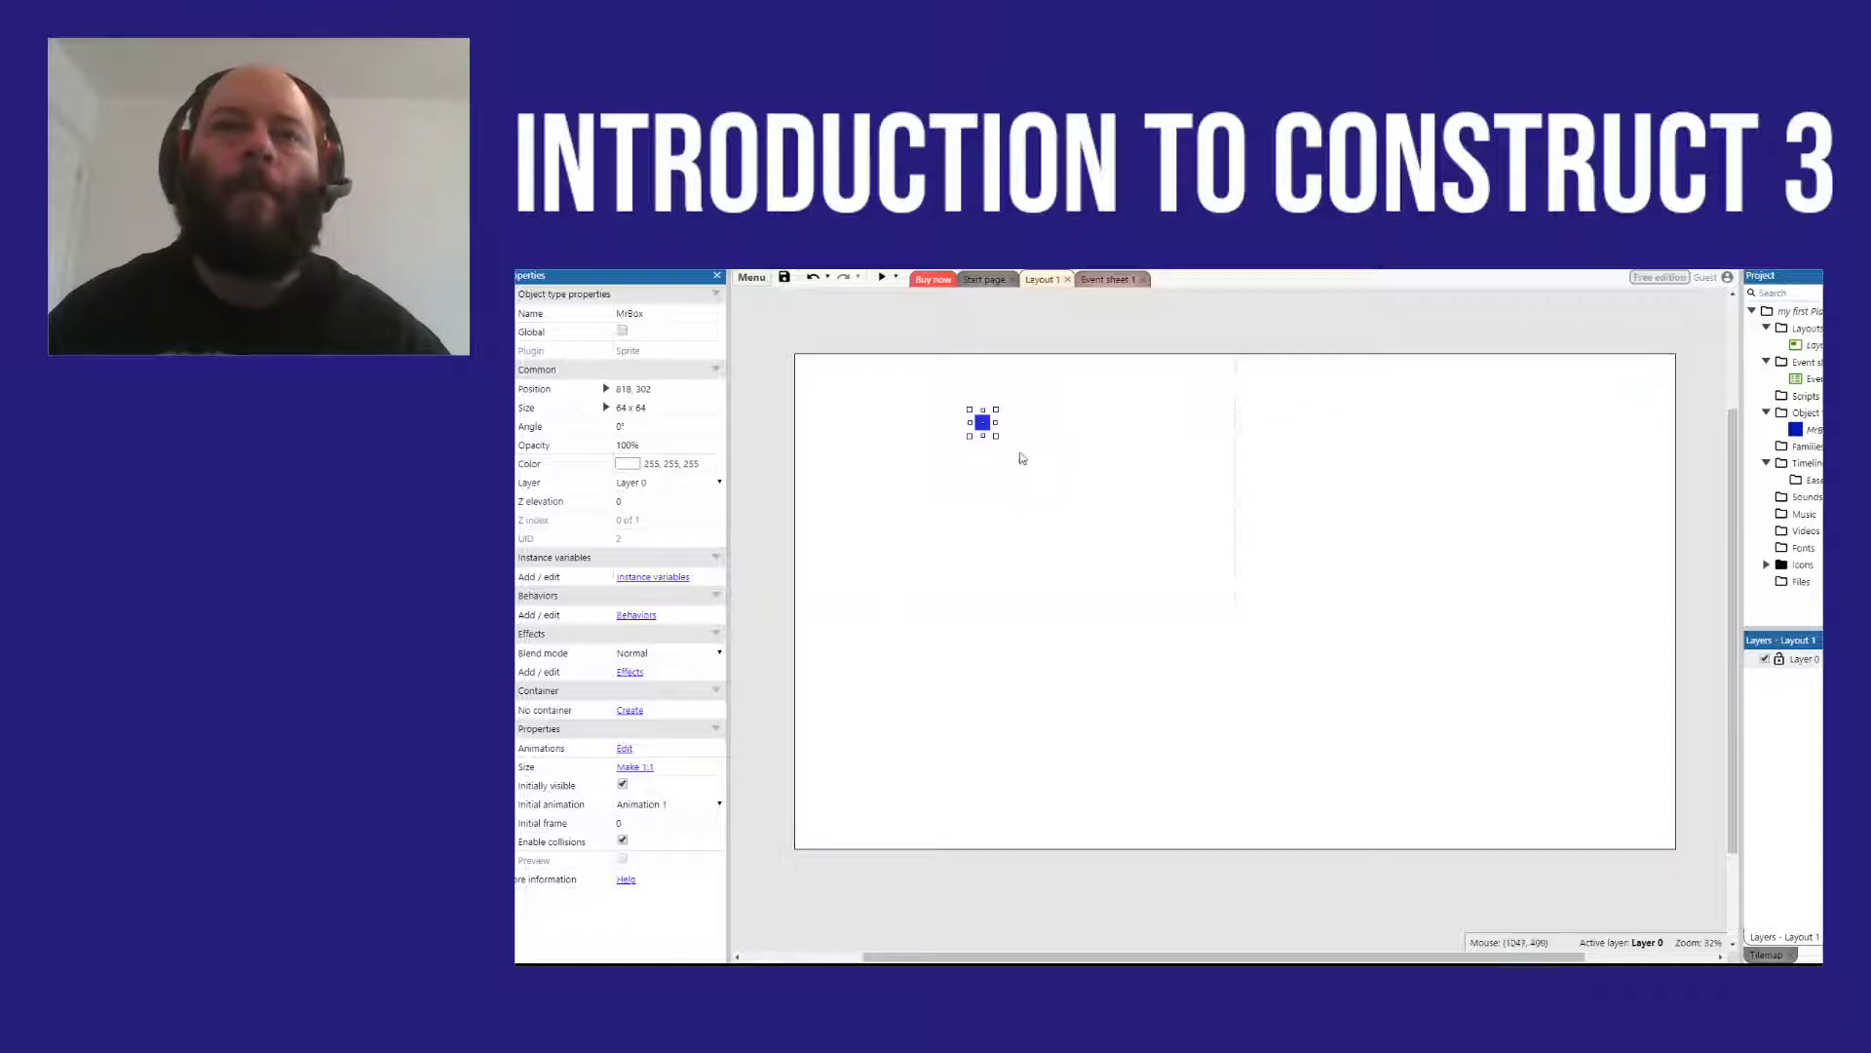
# Step: Insert a new Sprite below the blue box at about 905, 635 and fill its image with green (RGB 61, 145, 52)
pyautogui.rightClick(986, 501)
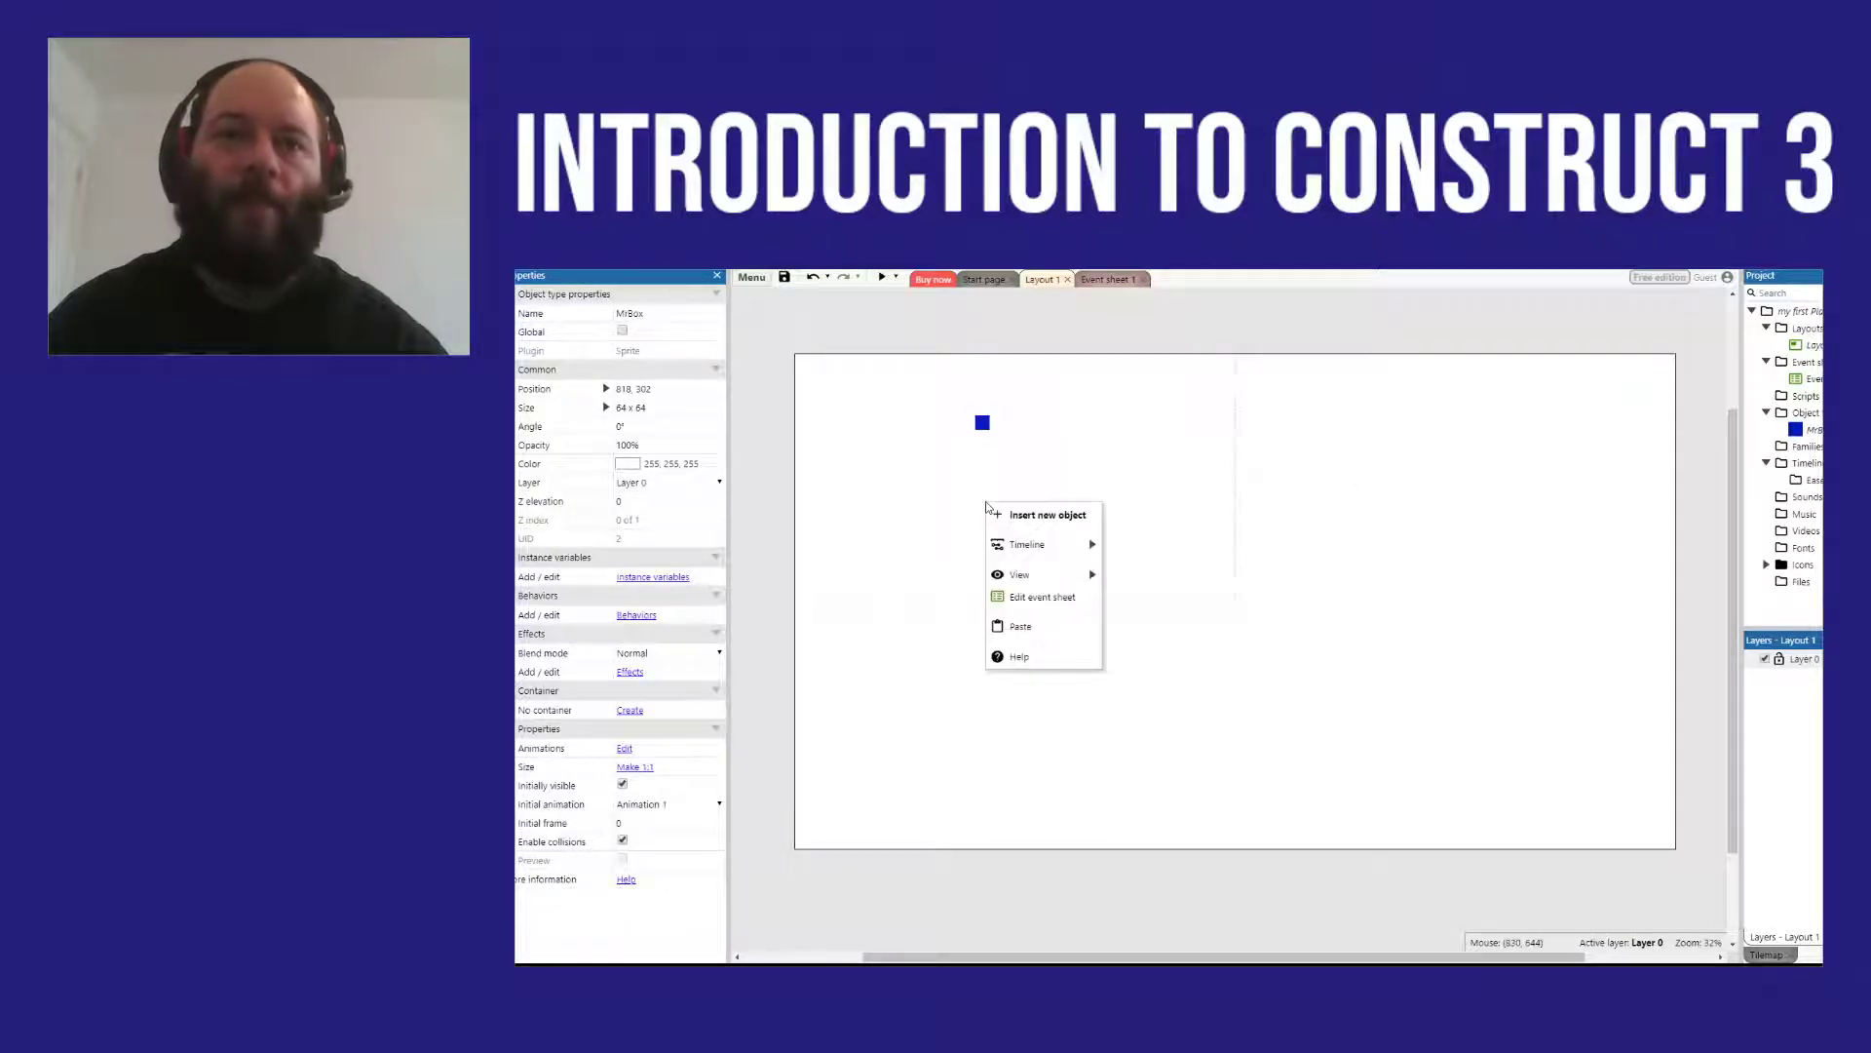
pyautogui.click(1023, 514)
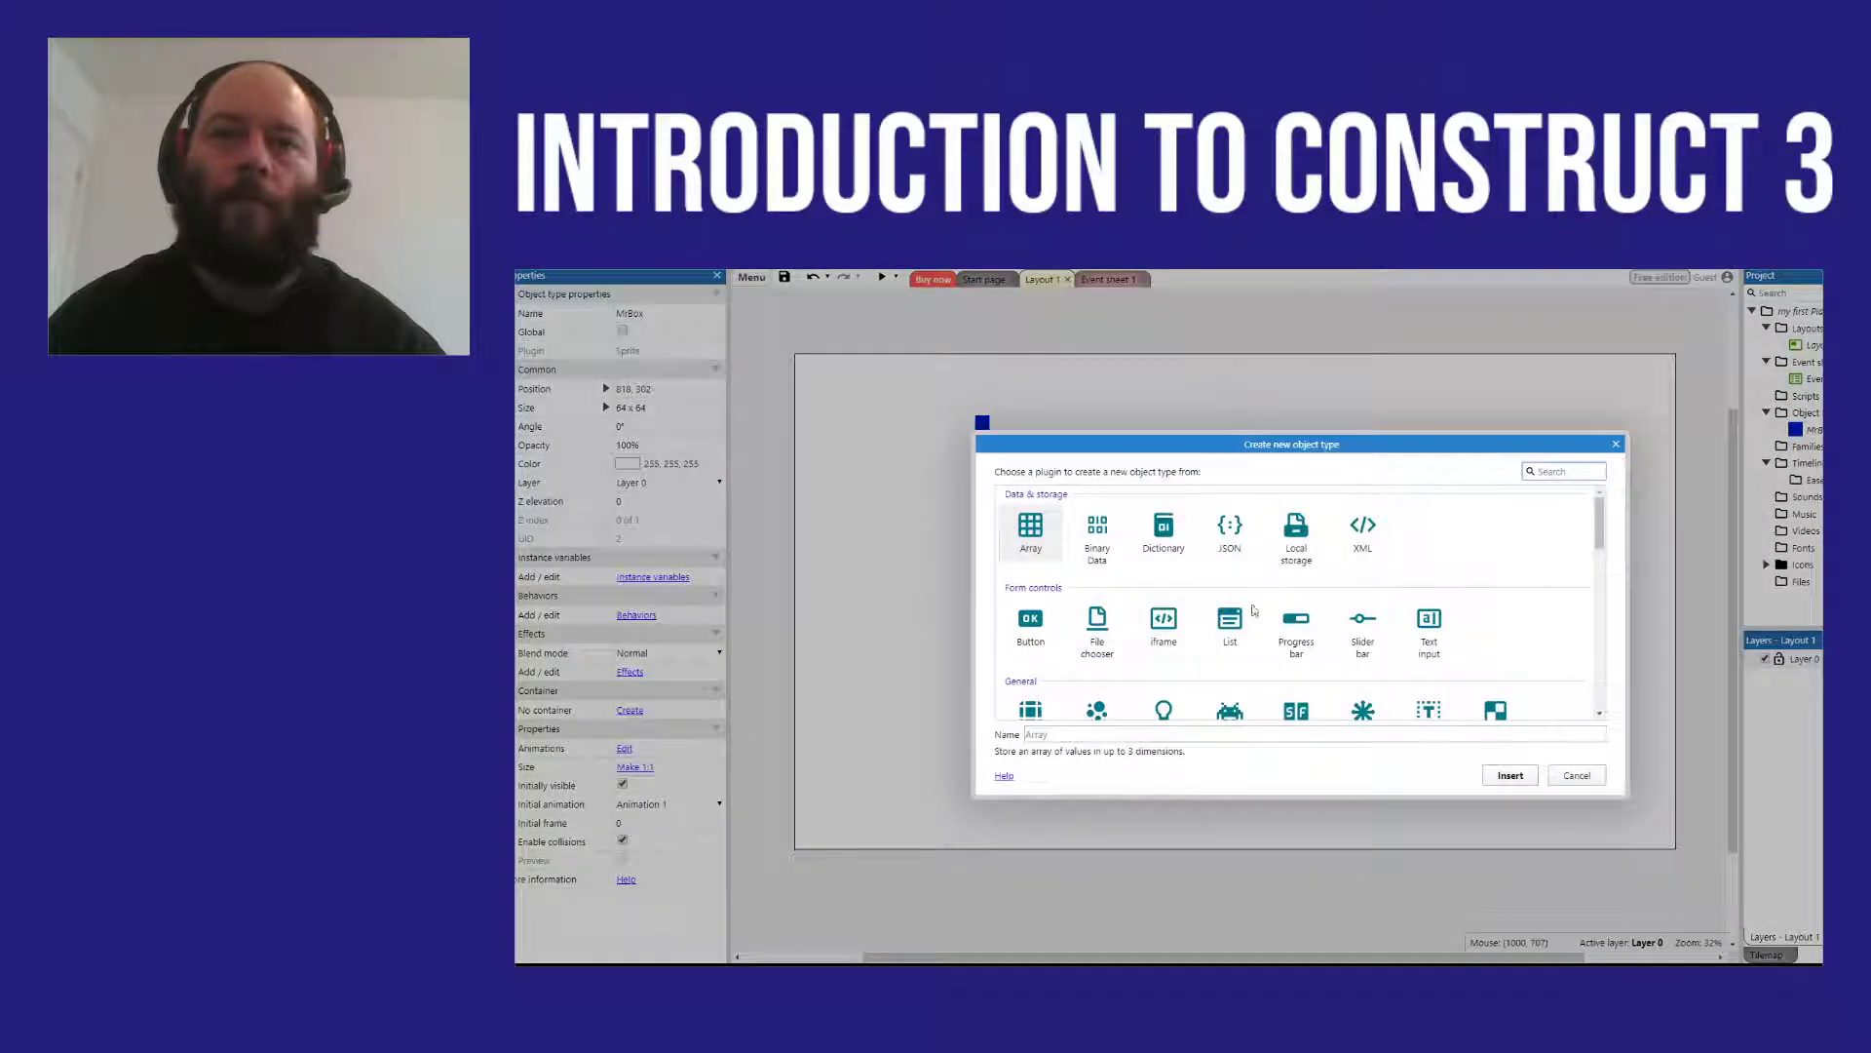
pyautogui.doubleClick(1218, 711)
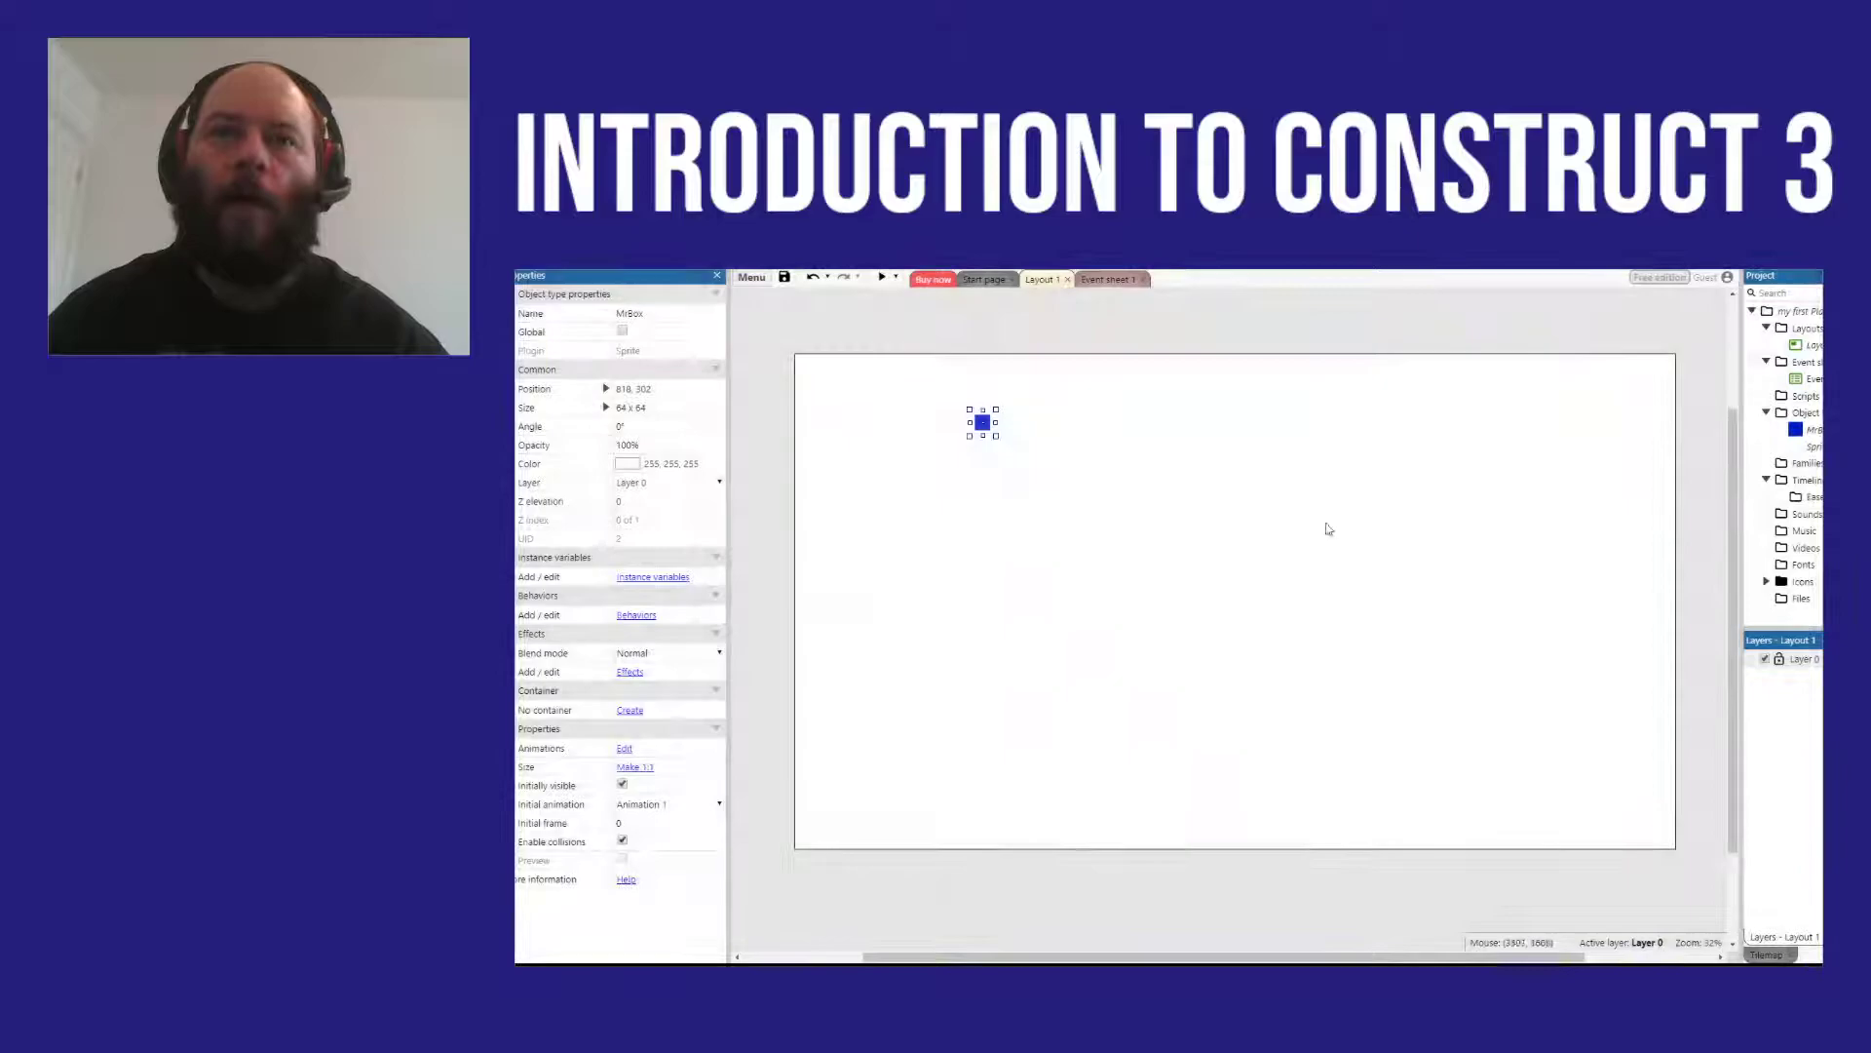
pyautogui.click(1004, 499)
pyautogui.moveTo(763, 344)
pyautogui.mouseDown()
pyautogui.moveTo(824, 350)
pyautogui.moveTo(755, 394)
pyautogui.mouseUp()
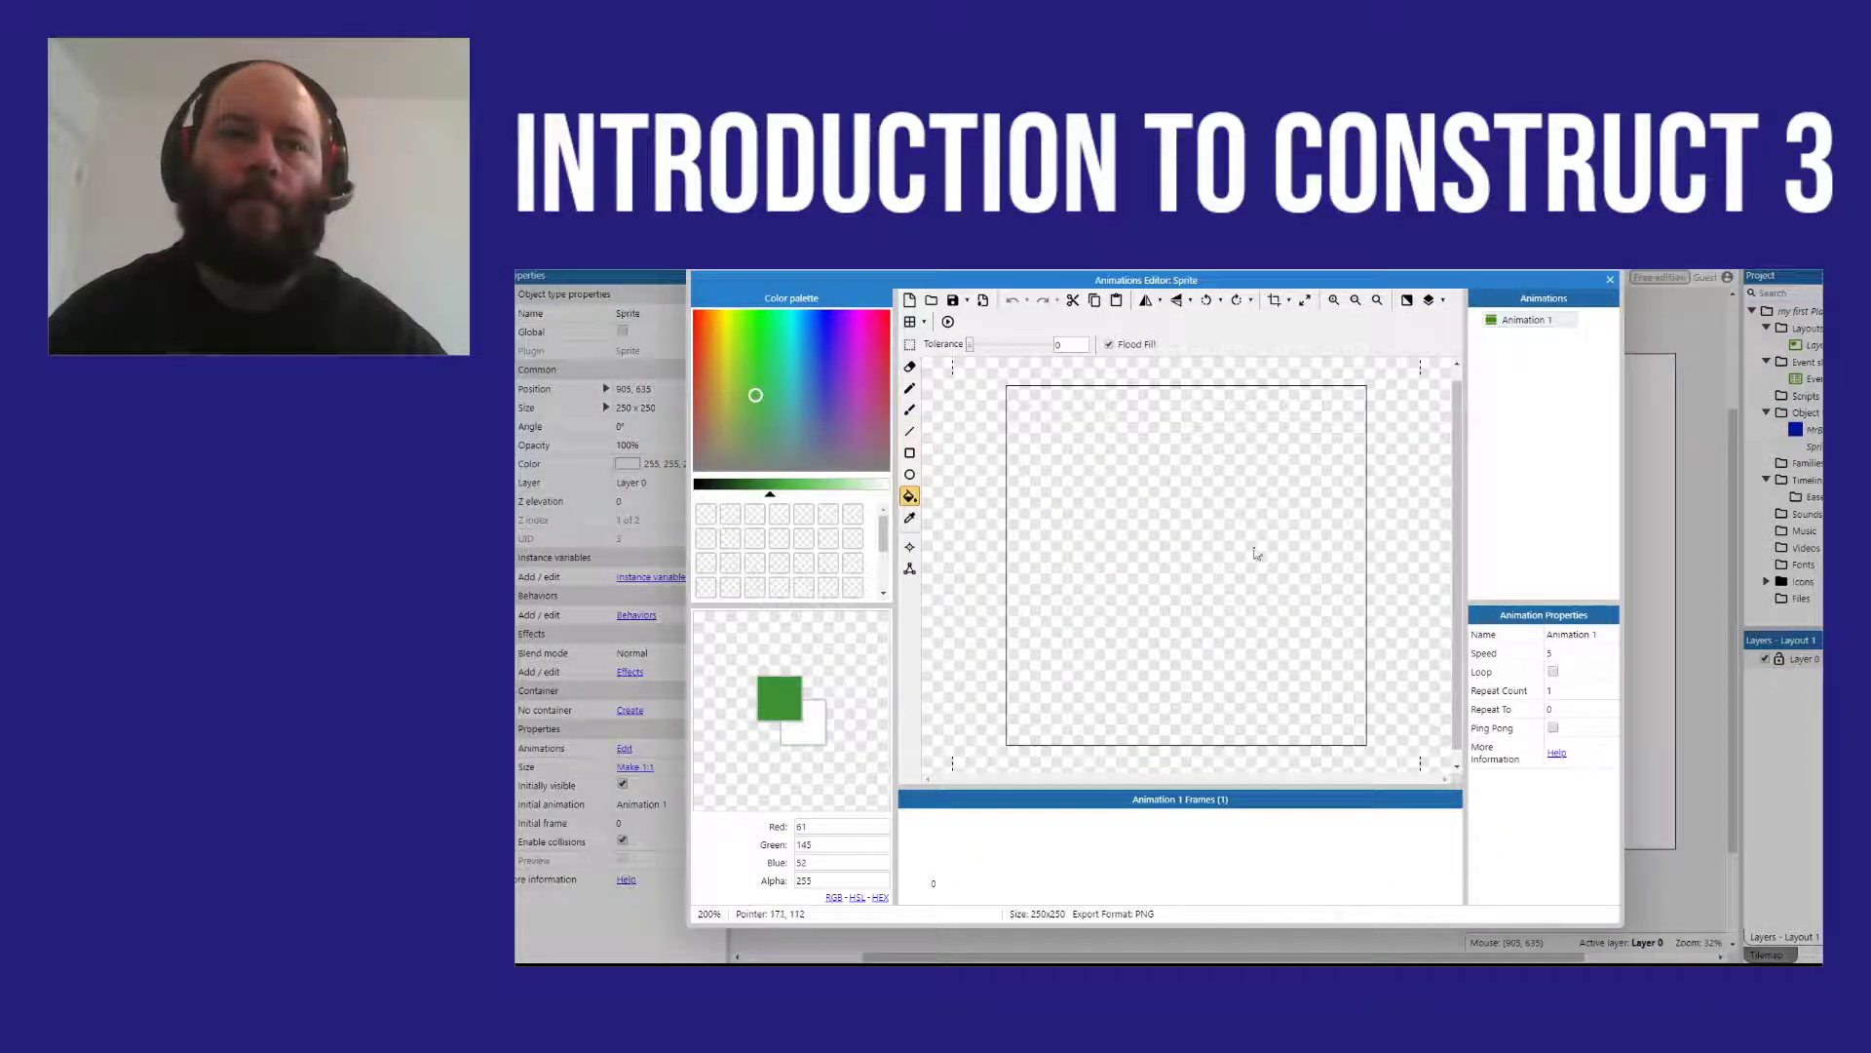
pyautogui.click(1222, 548)
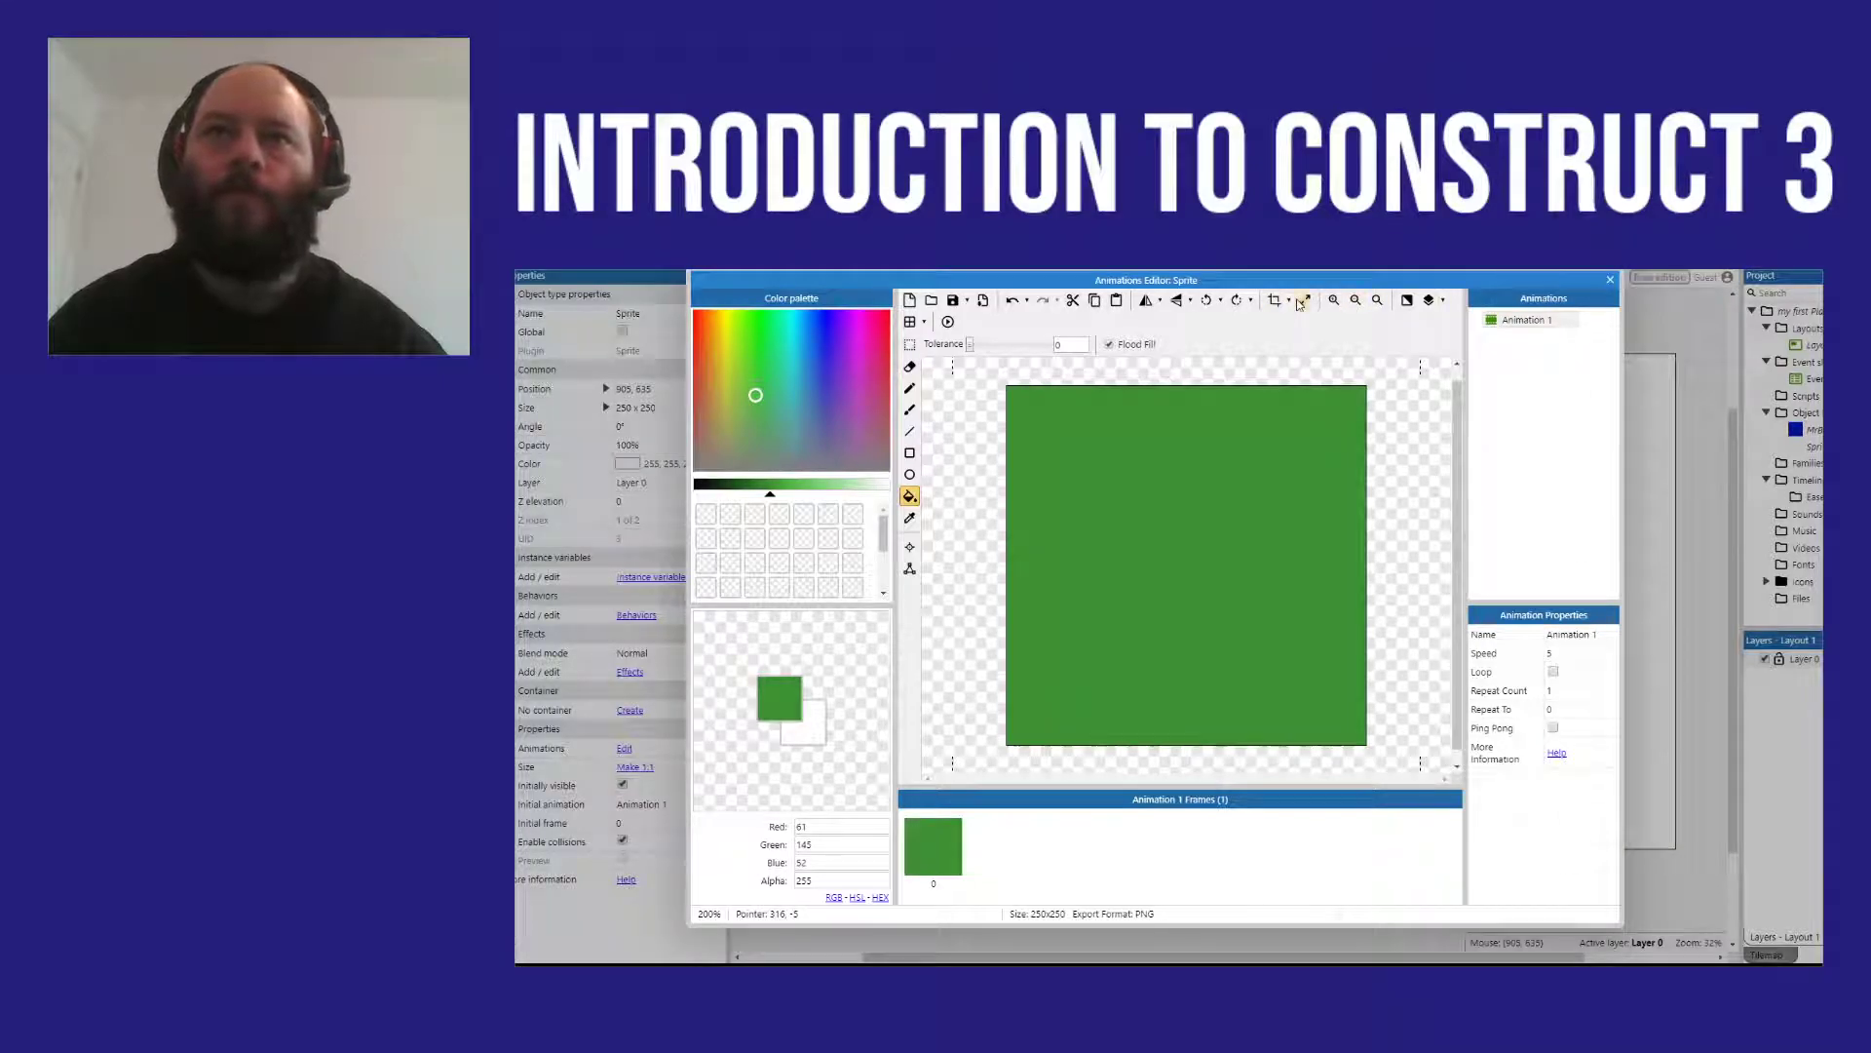
# Step: Resize the green sprite's image canvas to 64 x 64 pixels and return to the layout
pyautogui.click(1302, 301)
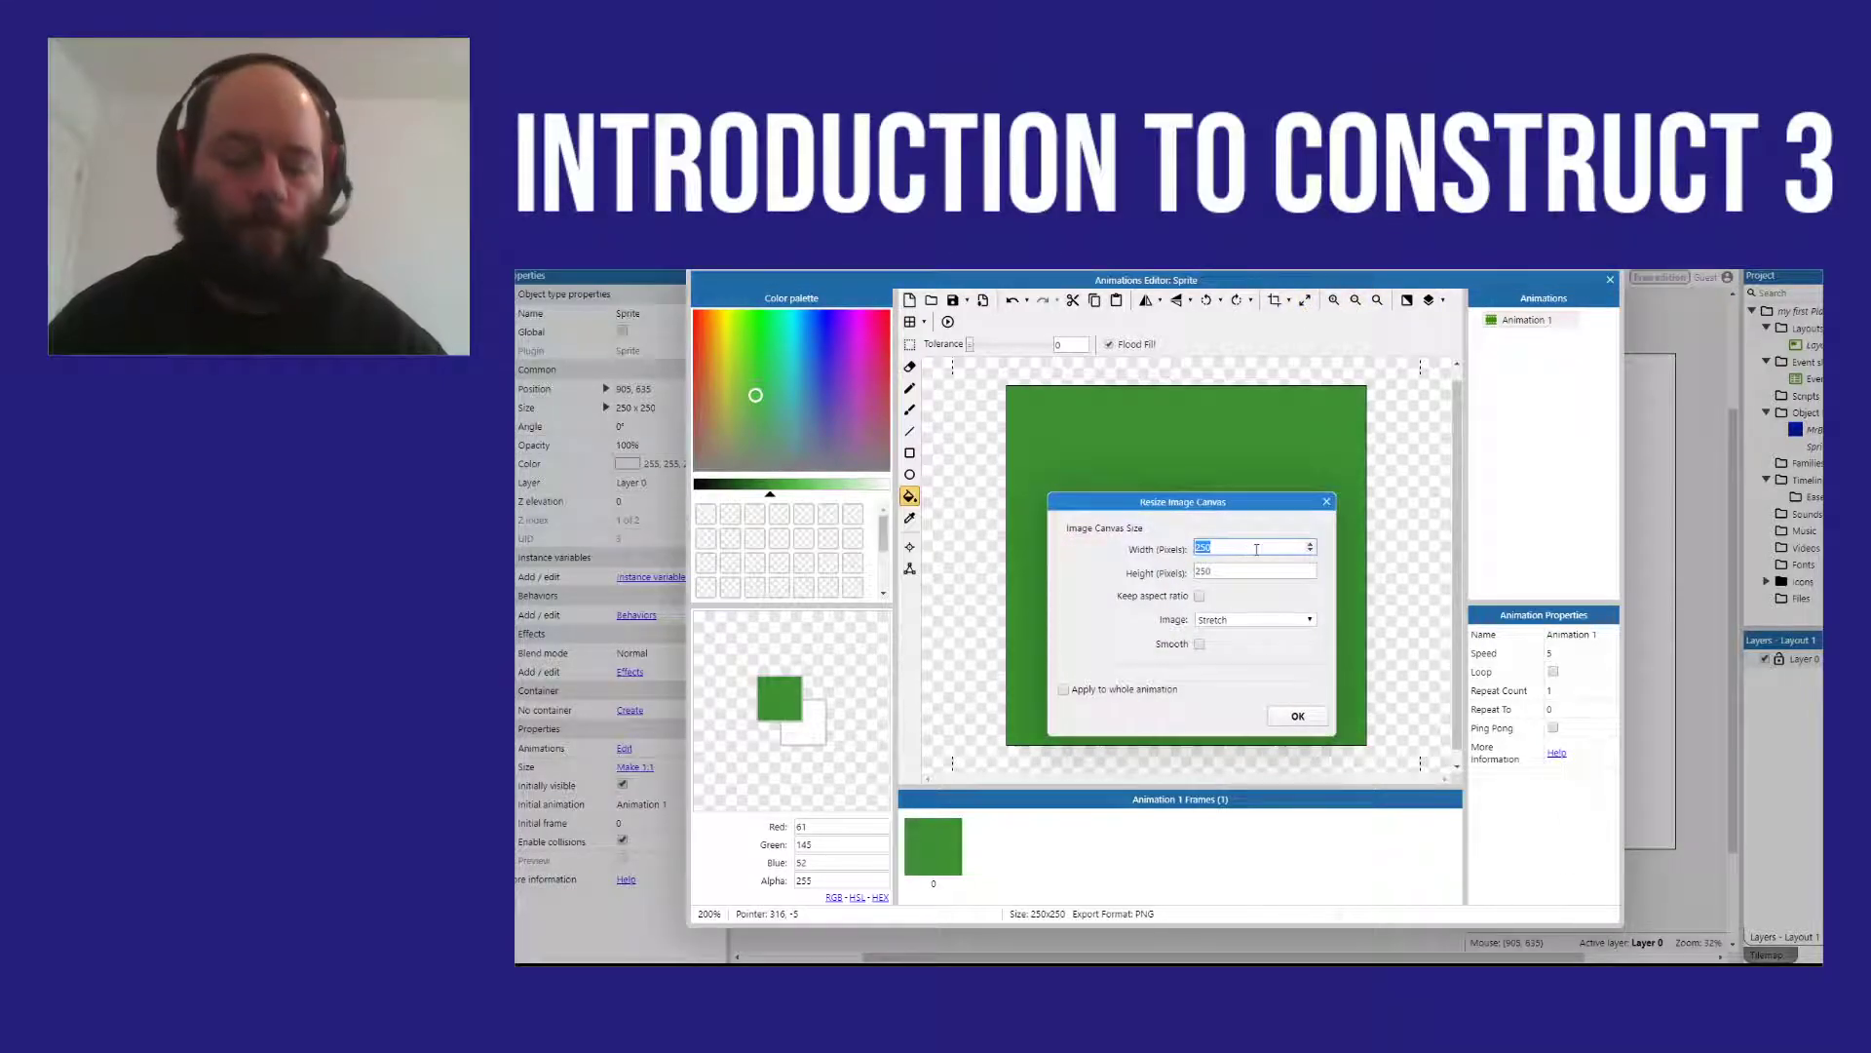
pyautogui.write('64')
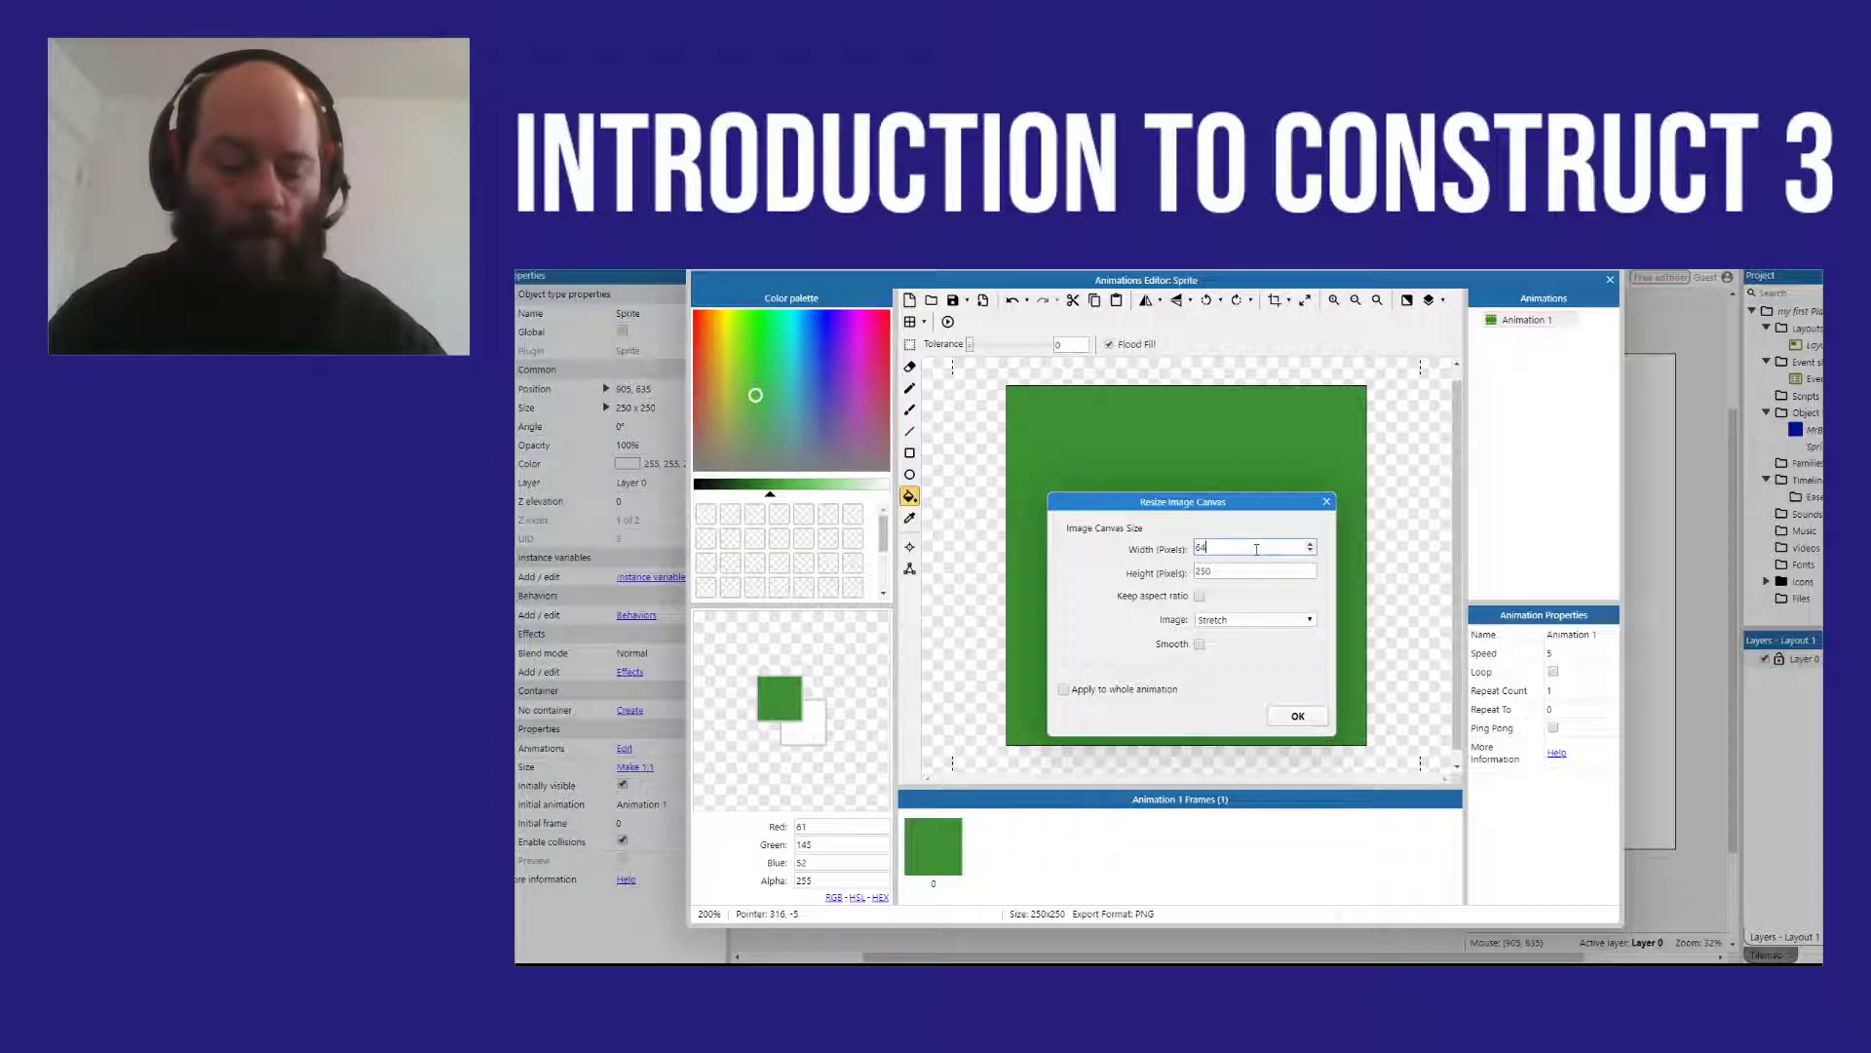
pyautogui.press('Tab')
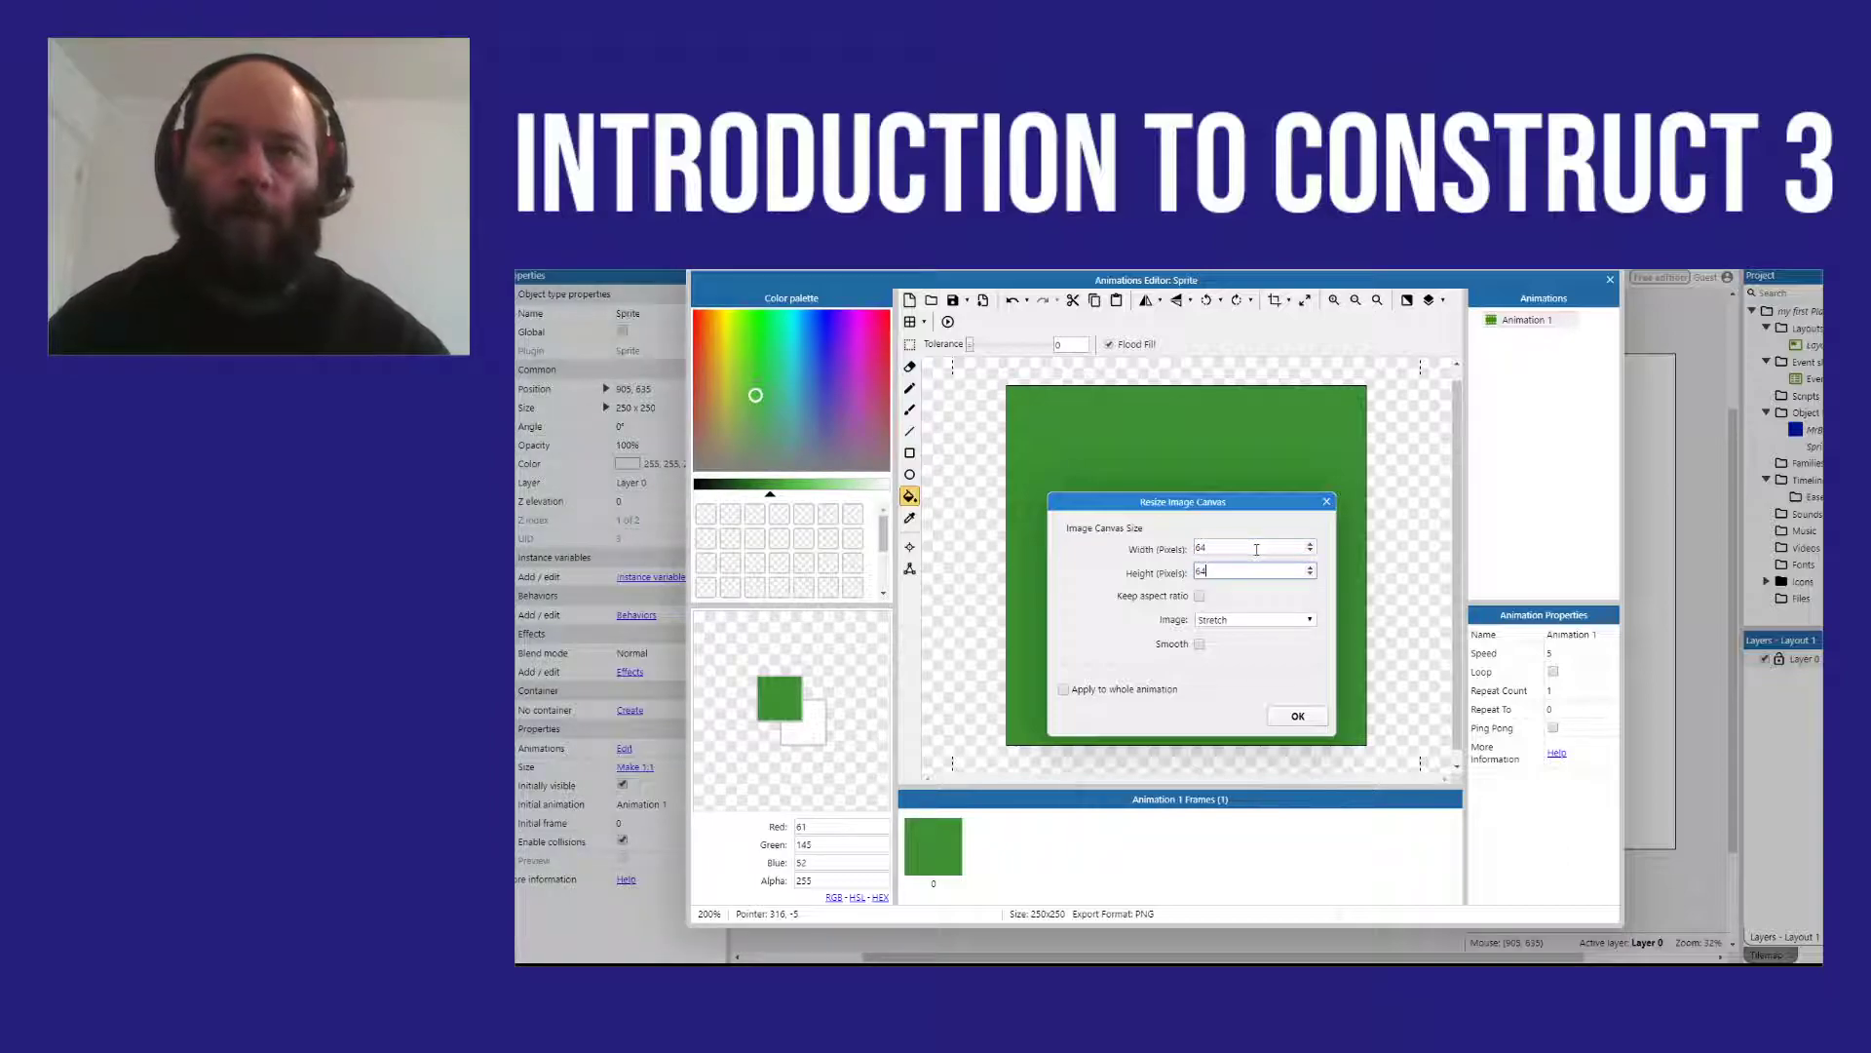
pyautogui.write('64')
pyautogui.click(1297, 715)
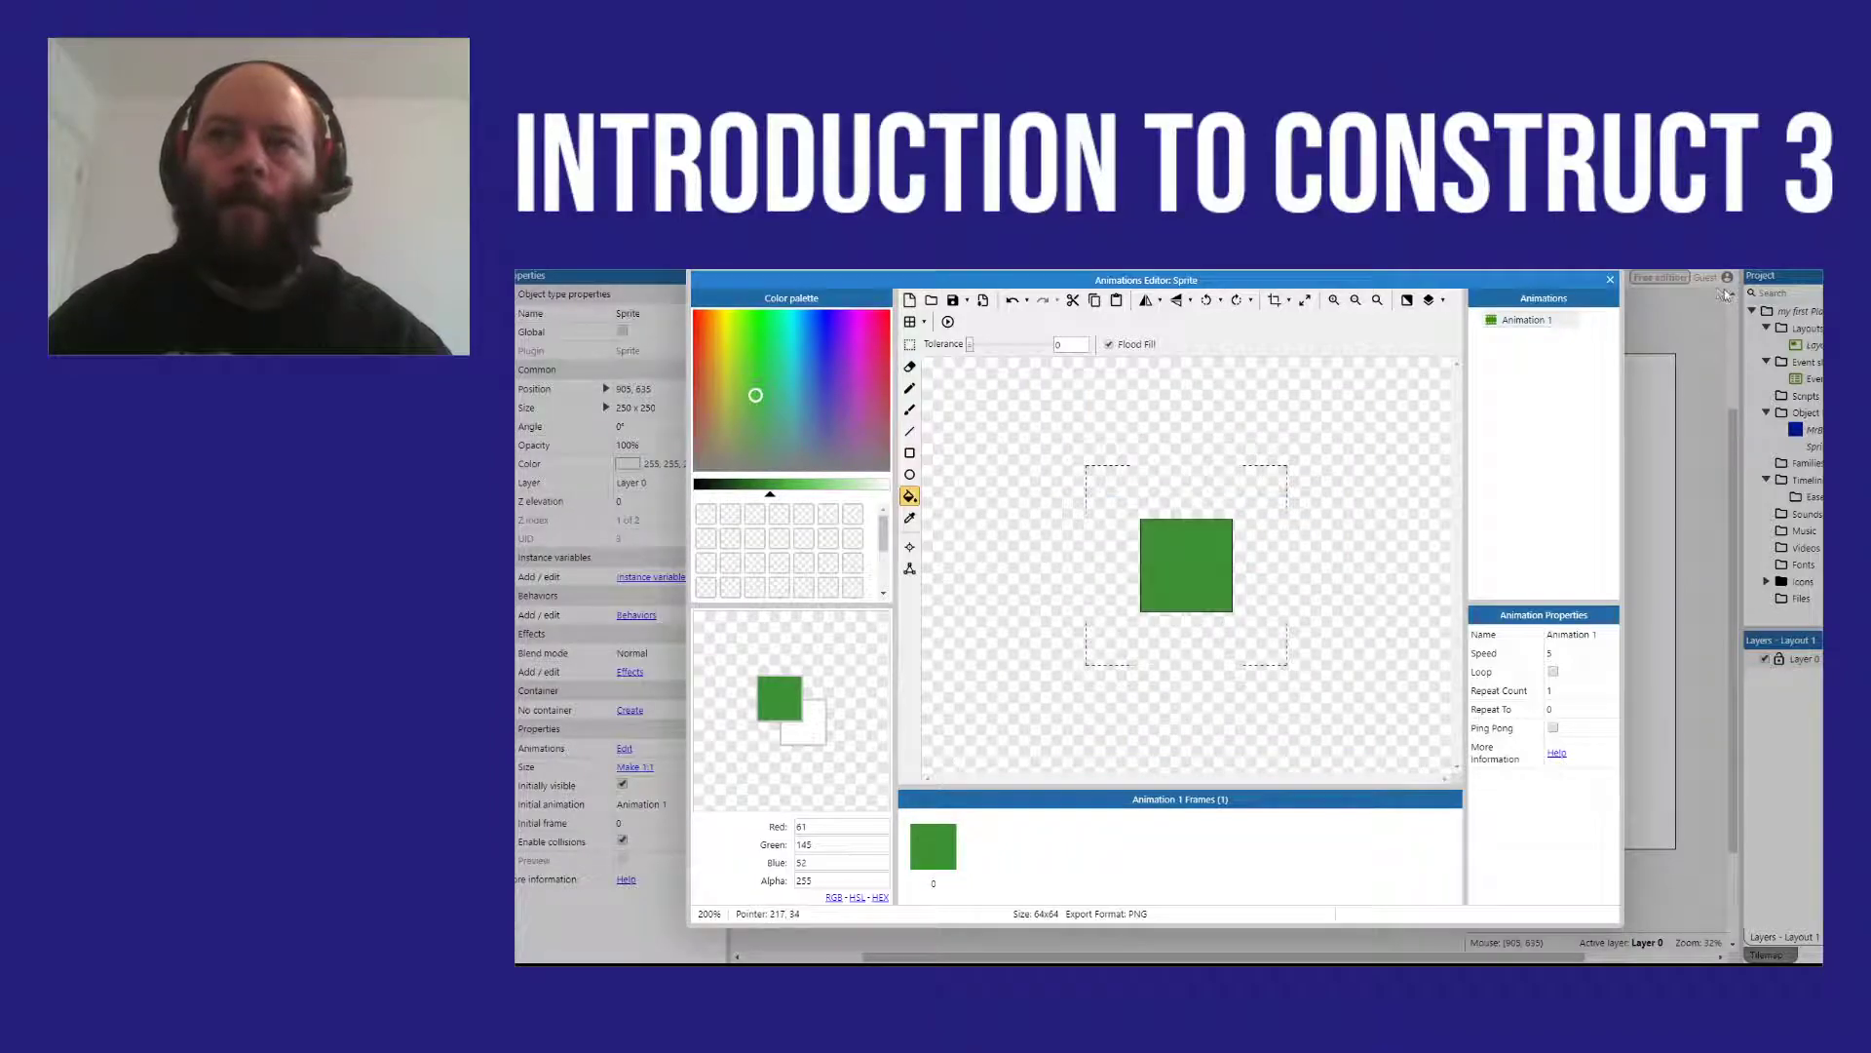
pyautogui.click(1610, 279)
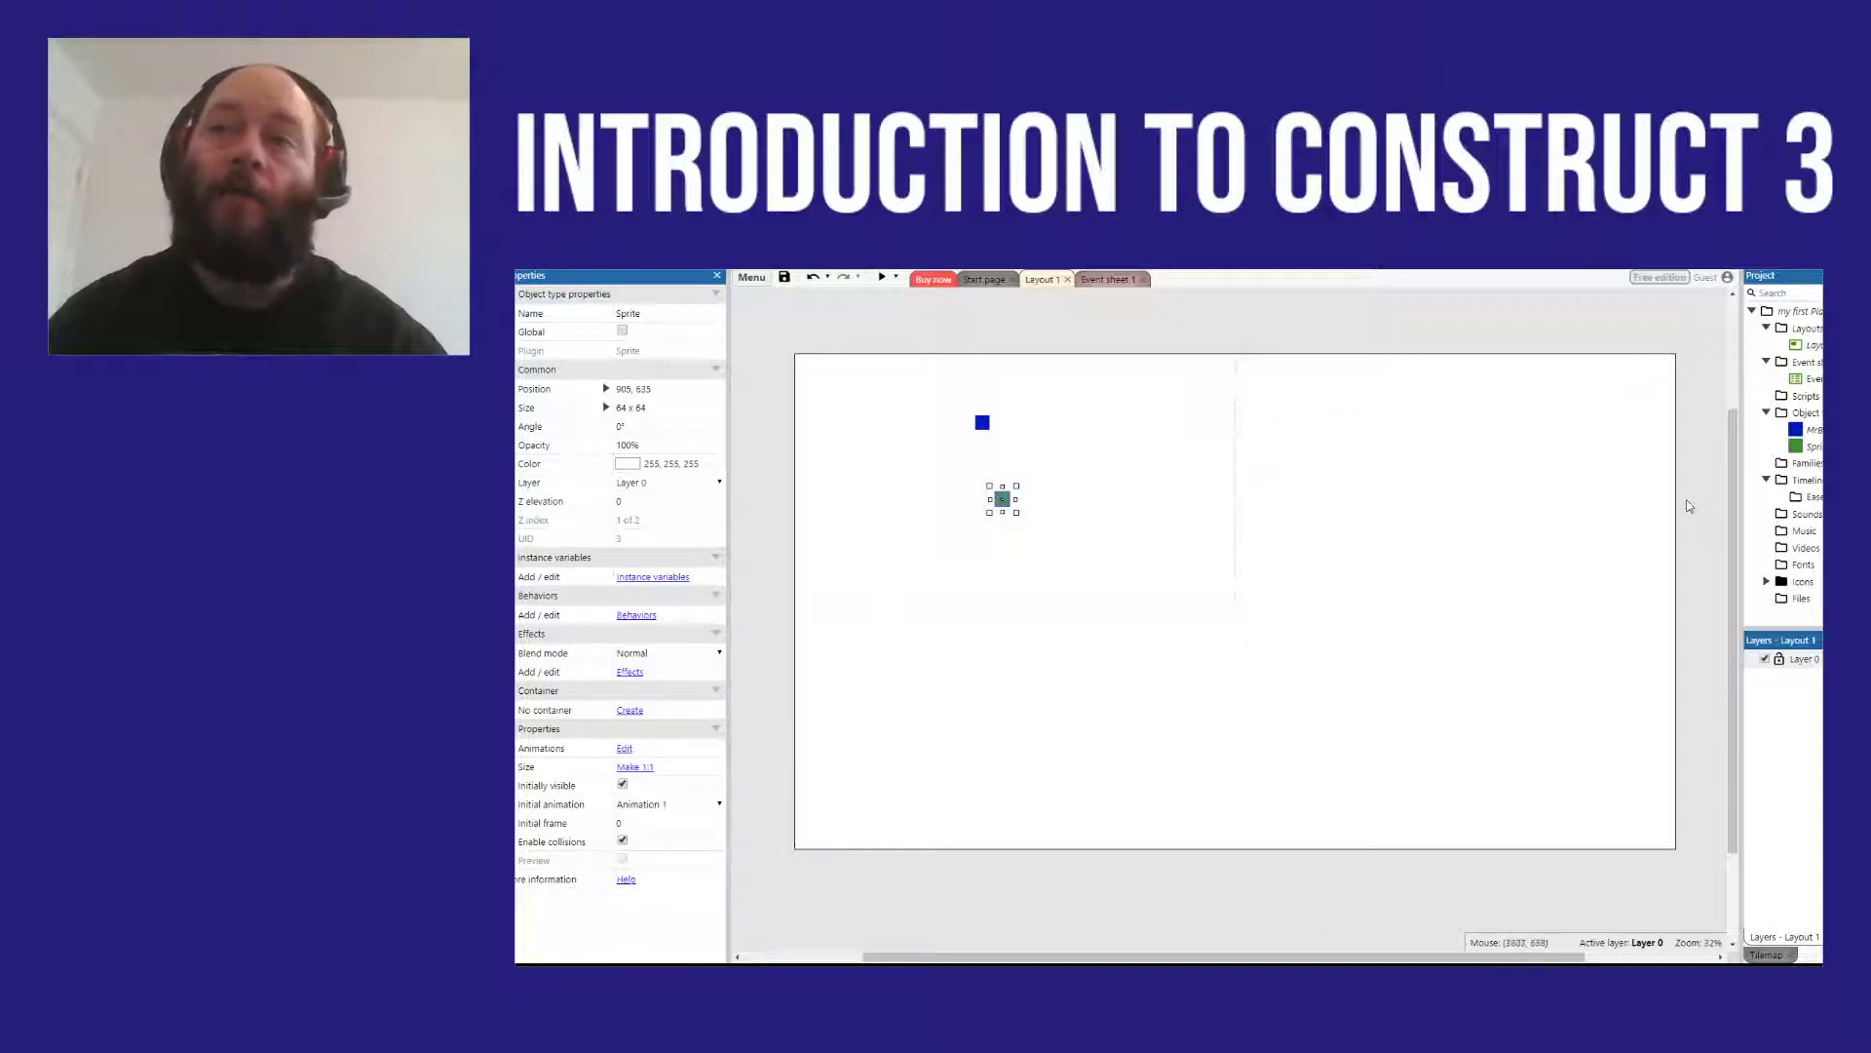
# Step: Rename the green sprite as Ground in the project
pyautogui.rightClick(1820, 450)
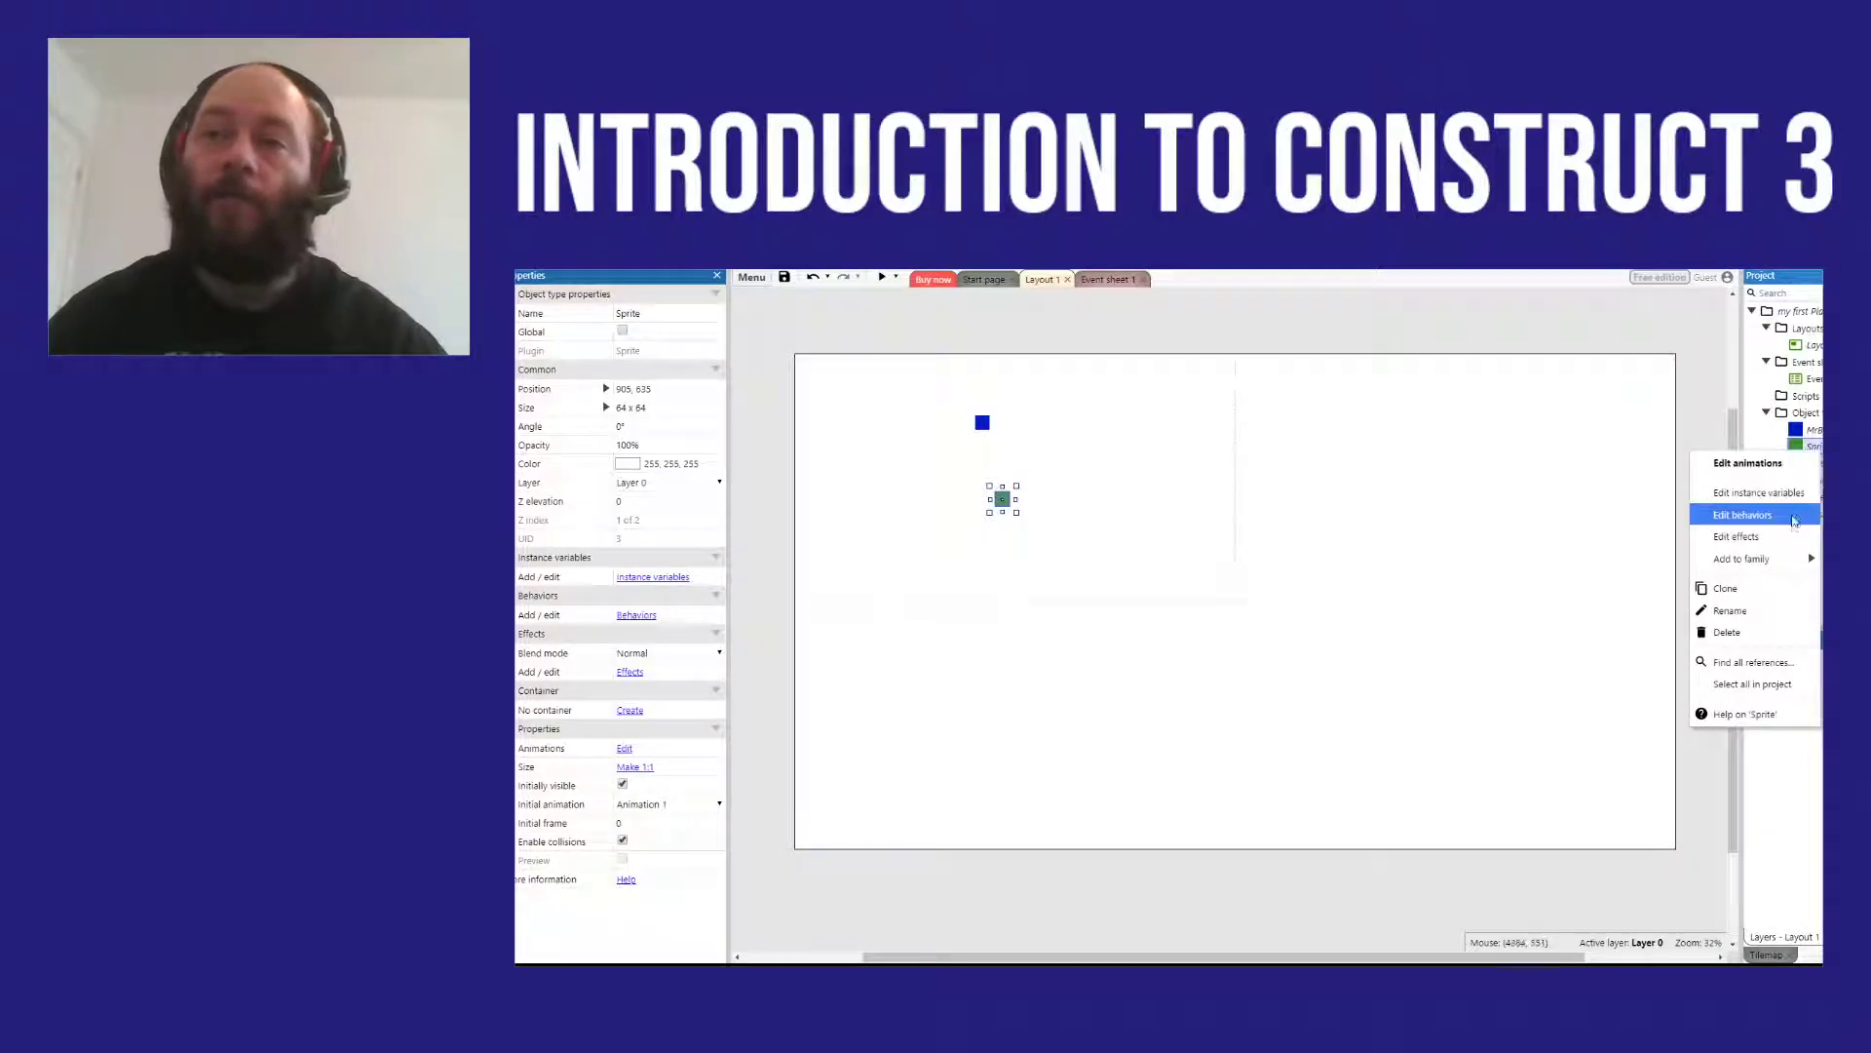
pyautogui.click(1766, 621)
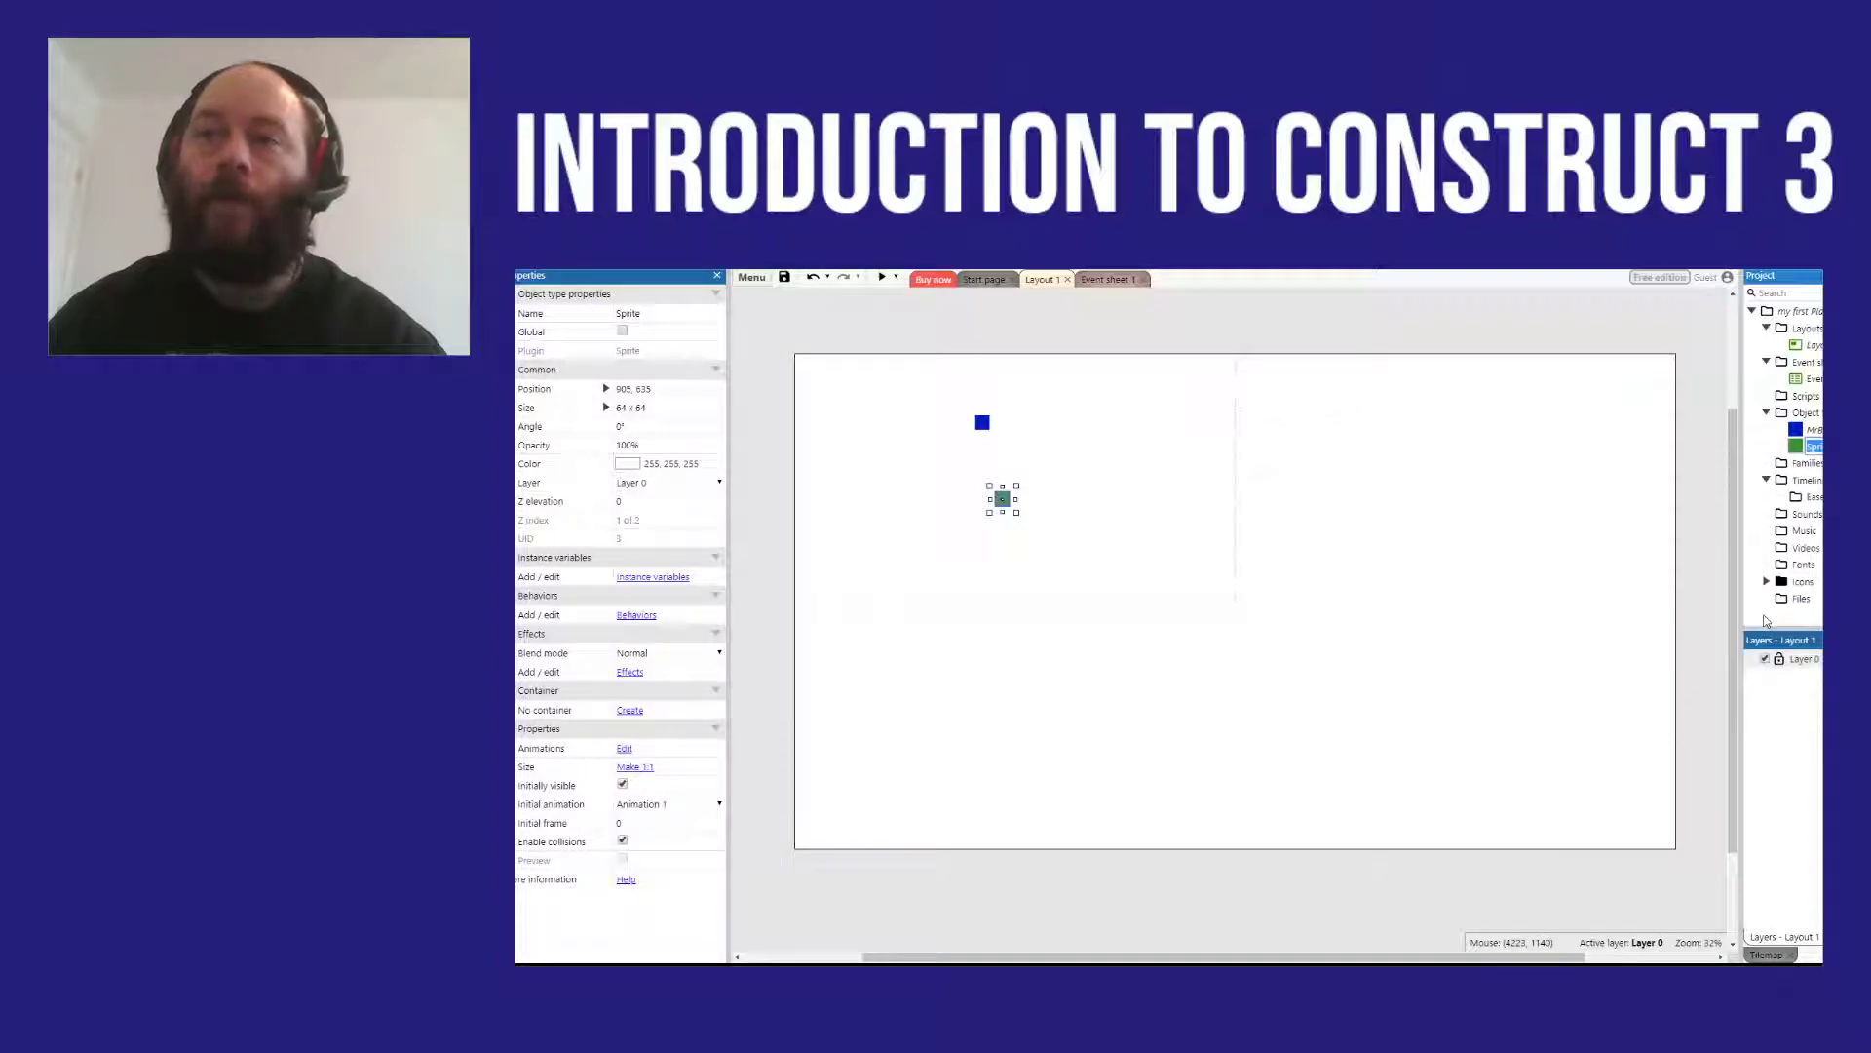
pyautogui.write('c')
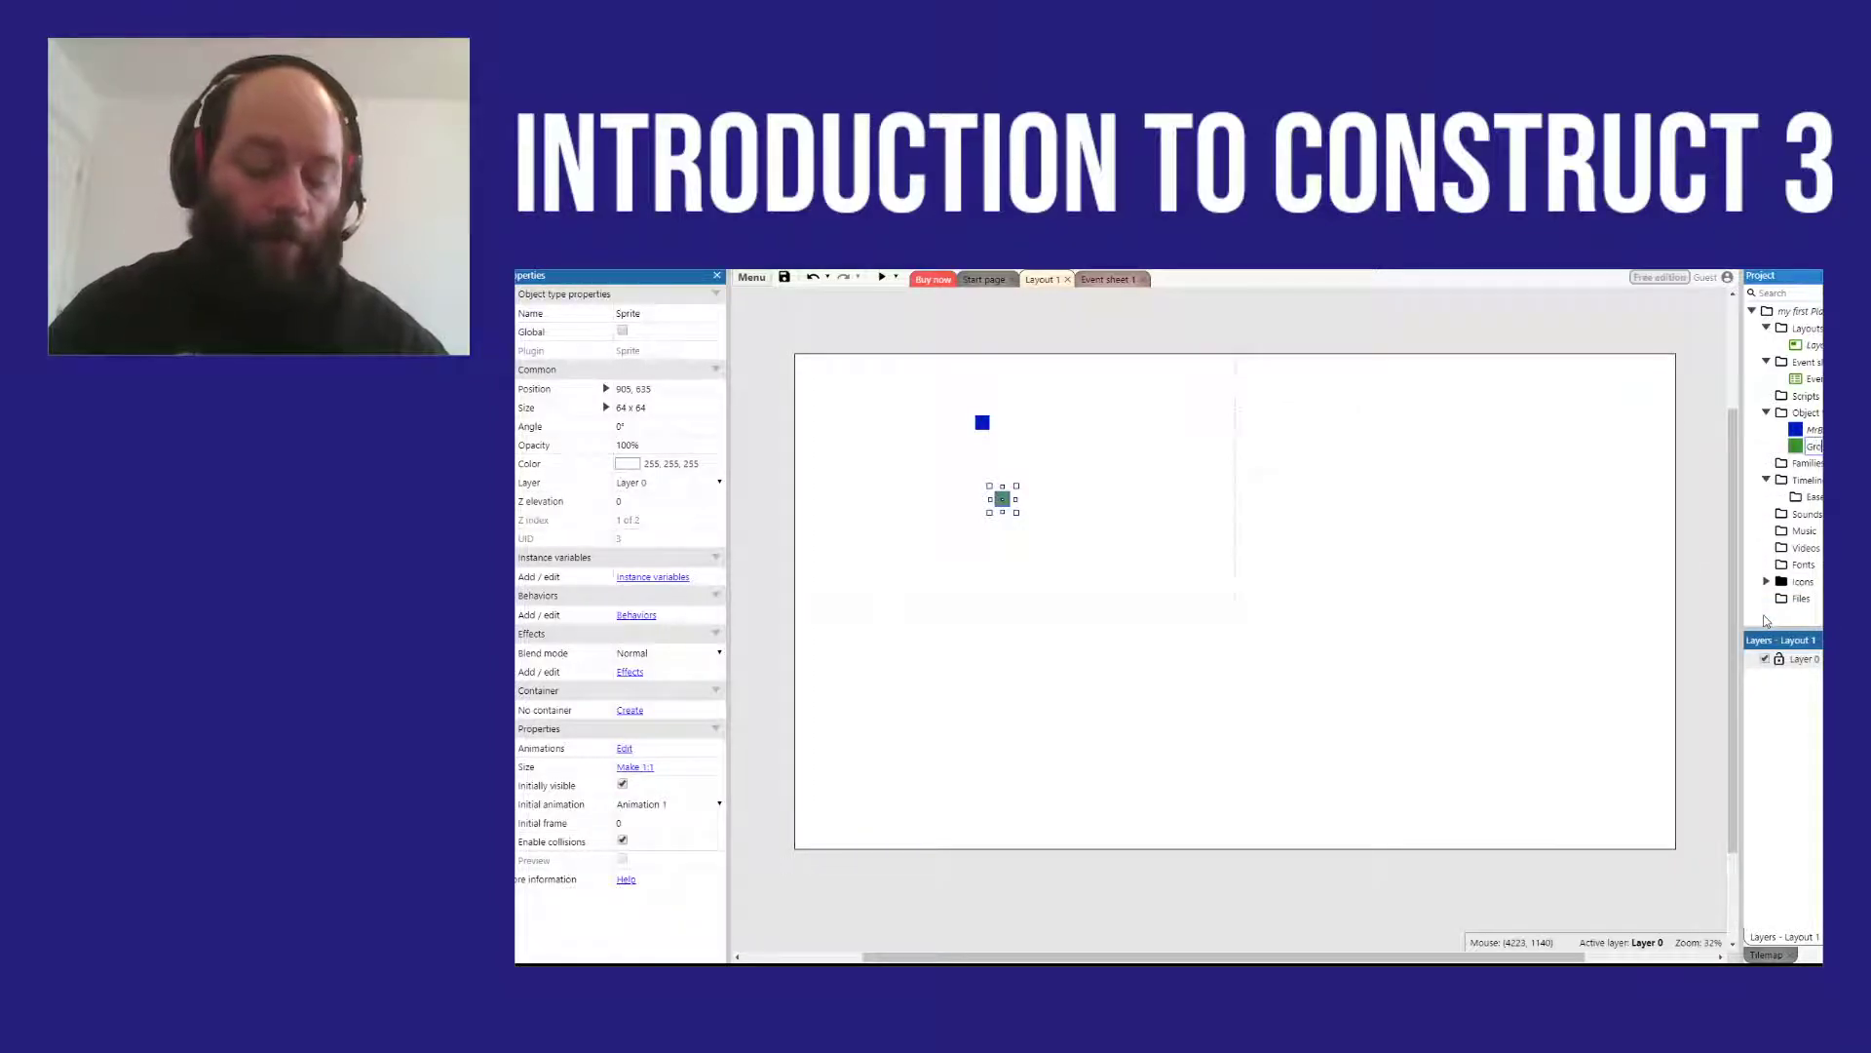
pyautogui.press('Return')
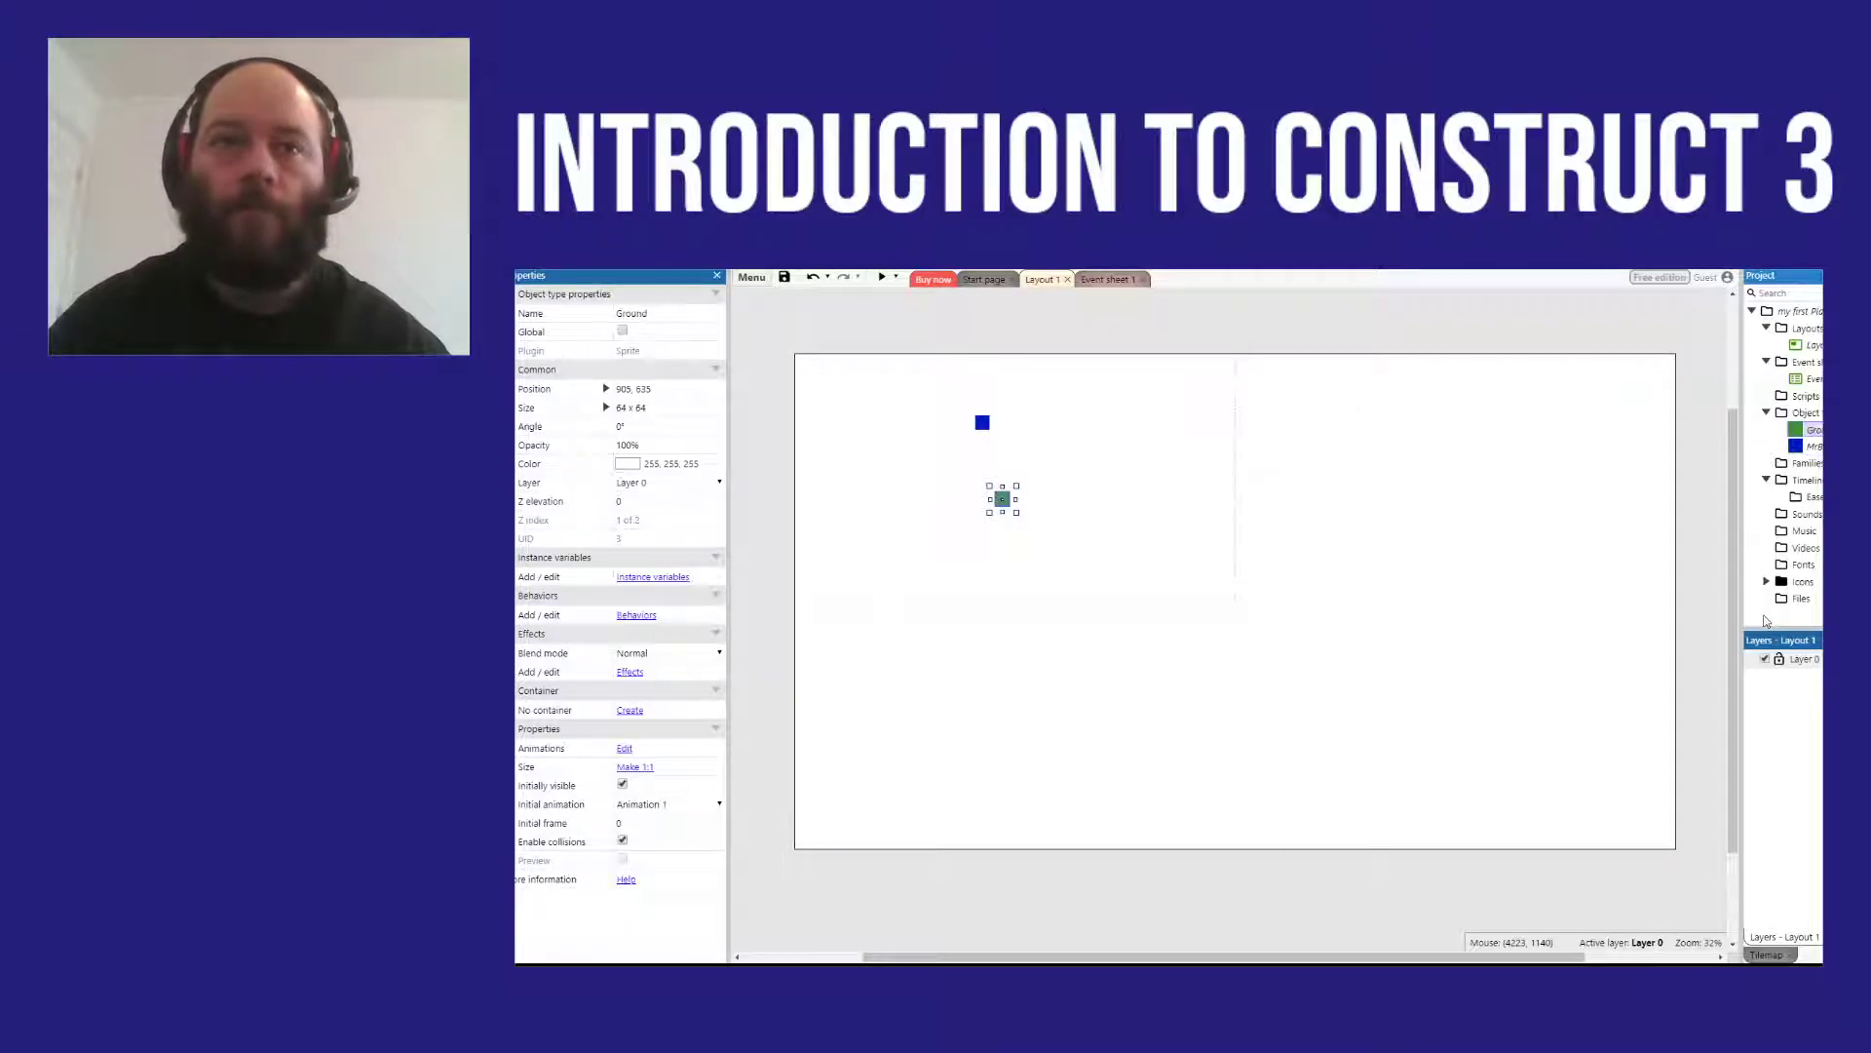
# Step: Move the Ground sprite directly beneath the blue box, at about 817, 475, and preview the layout
pyautogui.click(968, 512)
pyautogui.moveTo(1005, 505); pyautogui.dragTo(986, 470)
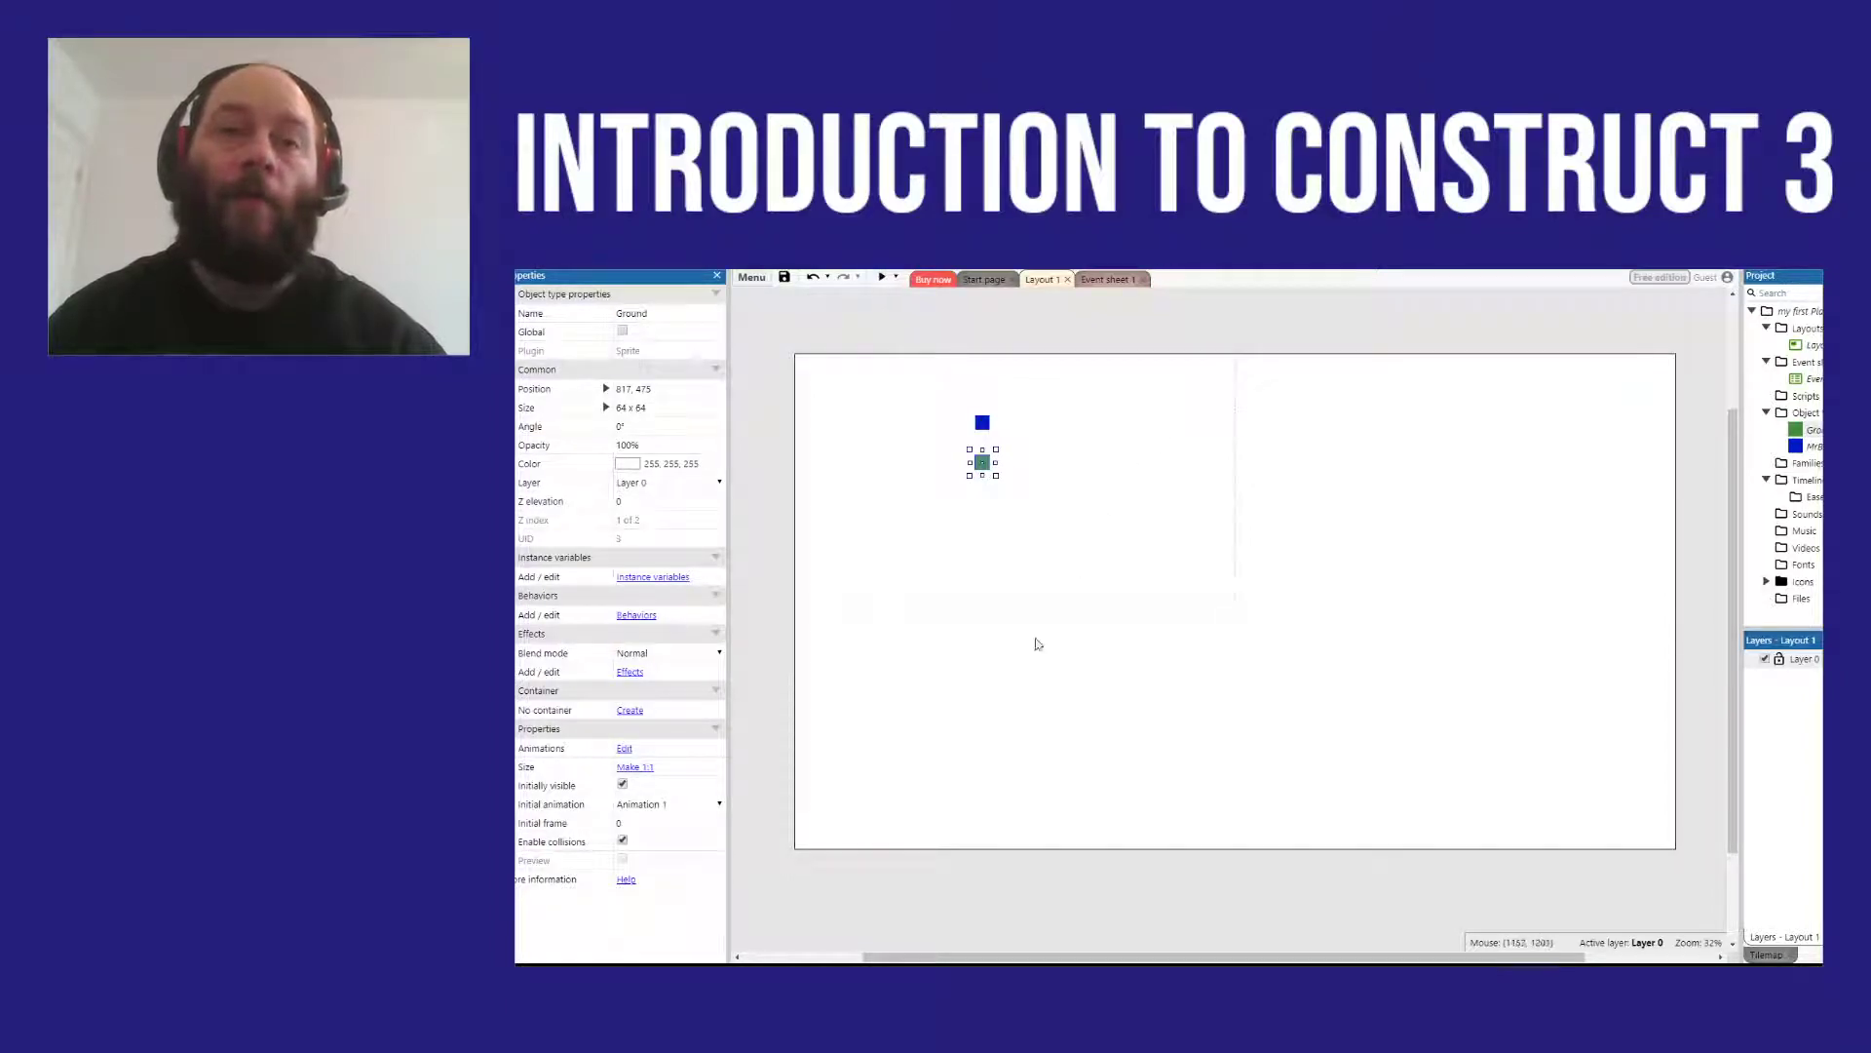
pyautogui.click(883, 283)
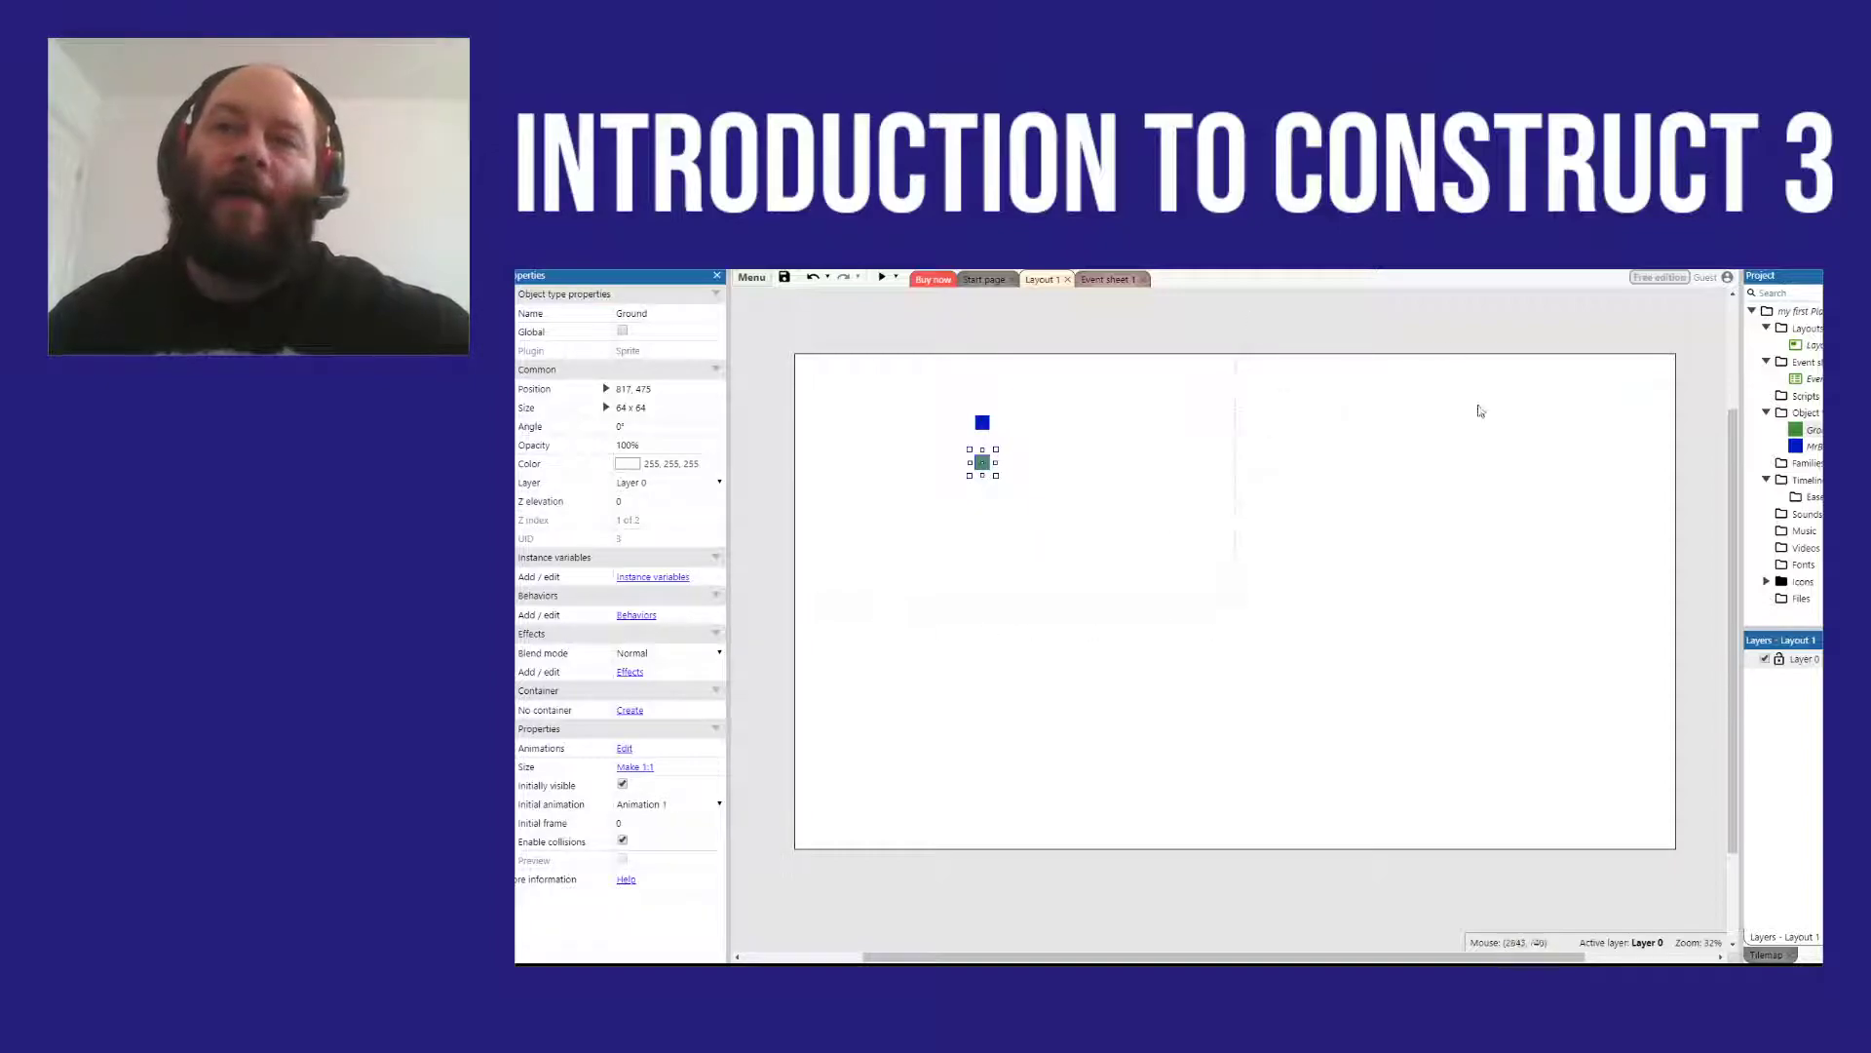
# Step: Move both sprites together beyond the dashed viewport boundary into the layout's right half and preview the layout
pyautogui.moveTo(898, 335); pyautogui.dragTo(1094, 543)
pyautogui.moveTo(987, 465); pyautogui.dragTo(1367, 479)
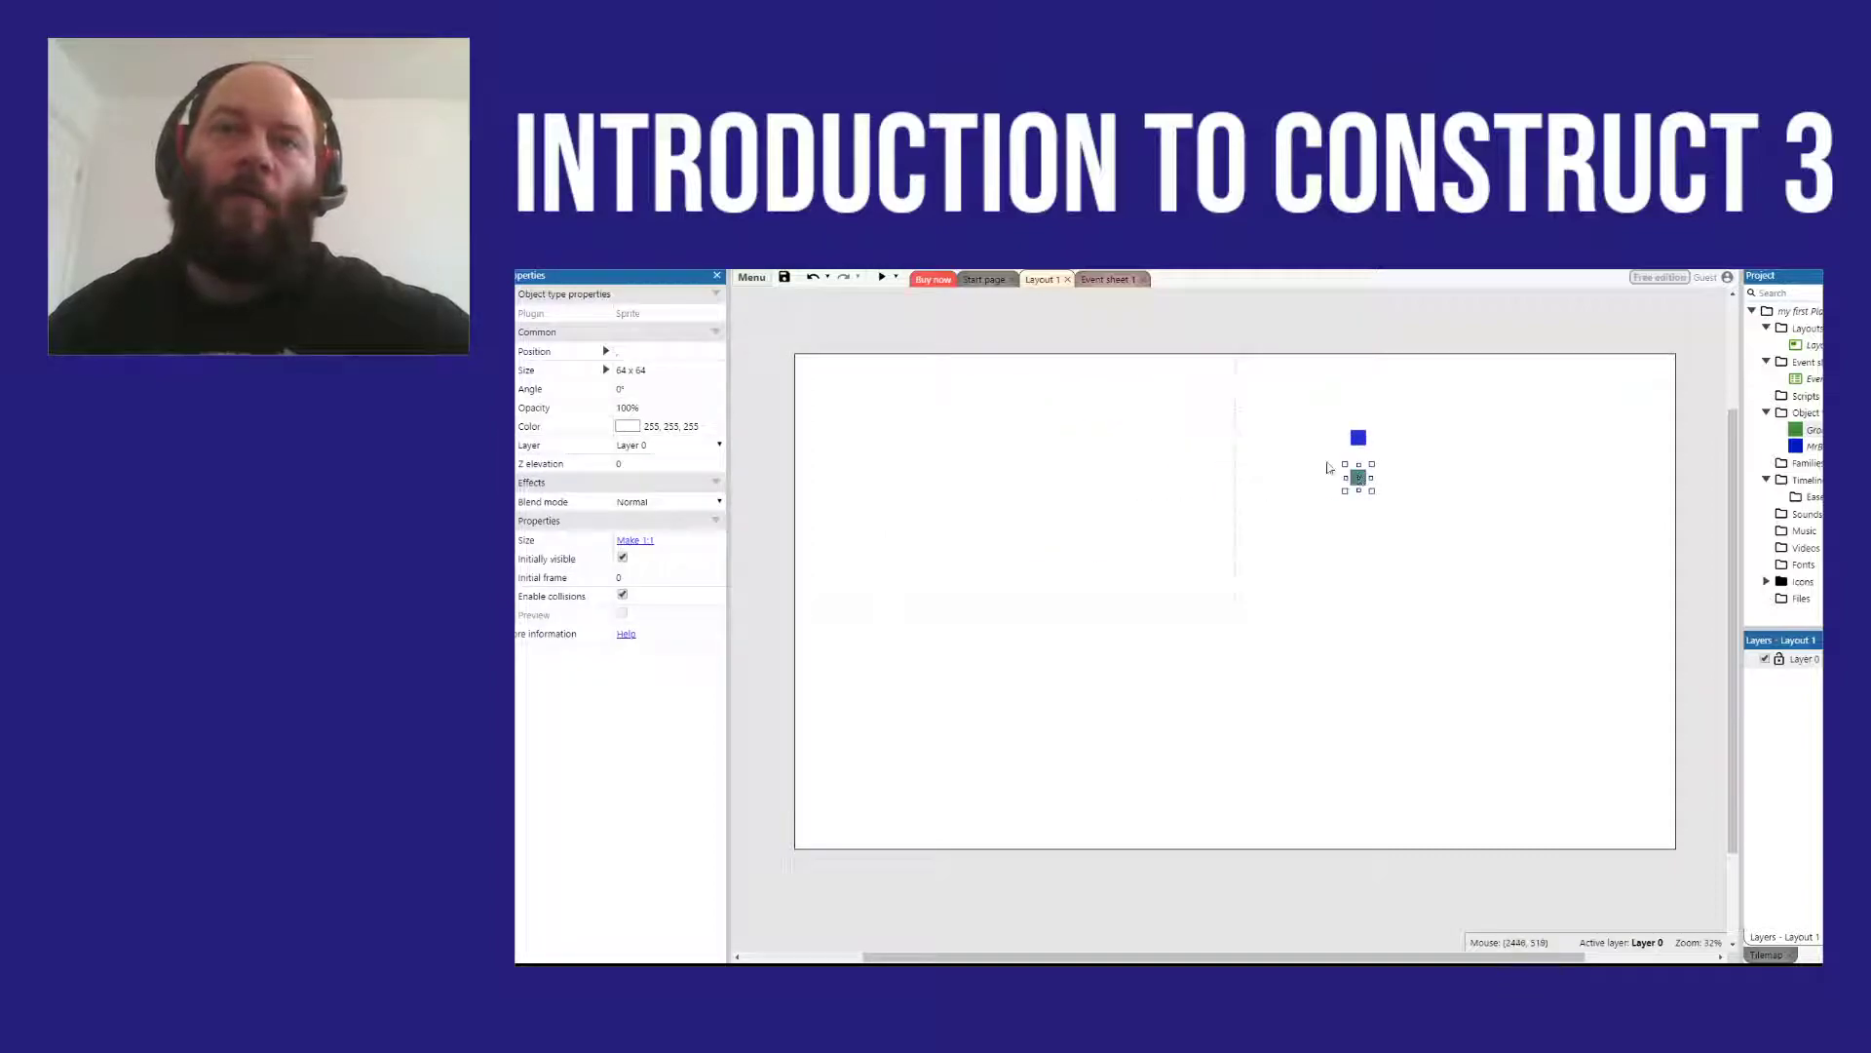
pyautogui.click(879, 278)
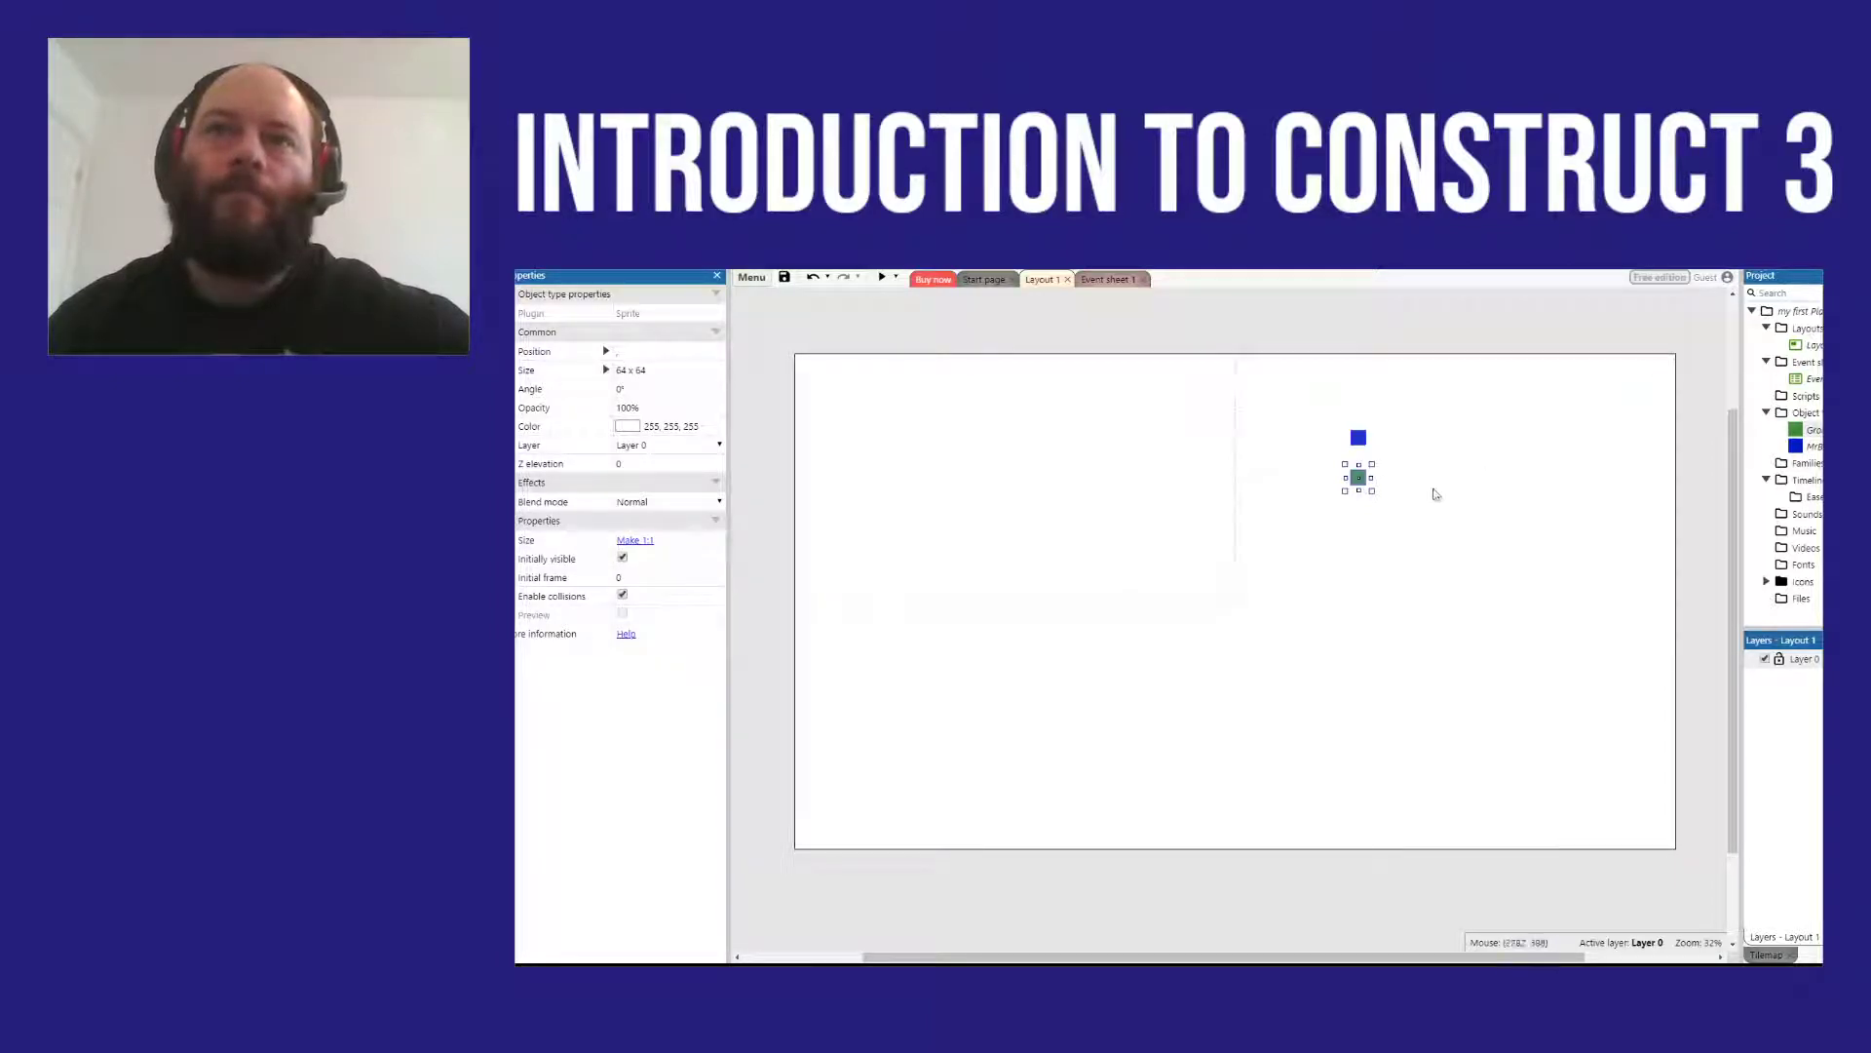
# Step: Move both sprites back inside the dashed viewport area, with MrBox at about 790, 399, and deselect them
pyautogui.moveTo(1365, 480); pyautogui.dragTo(982, 487)
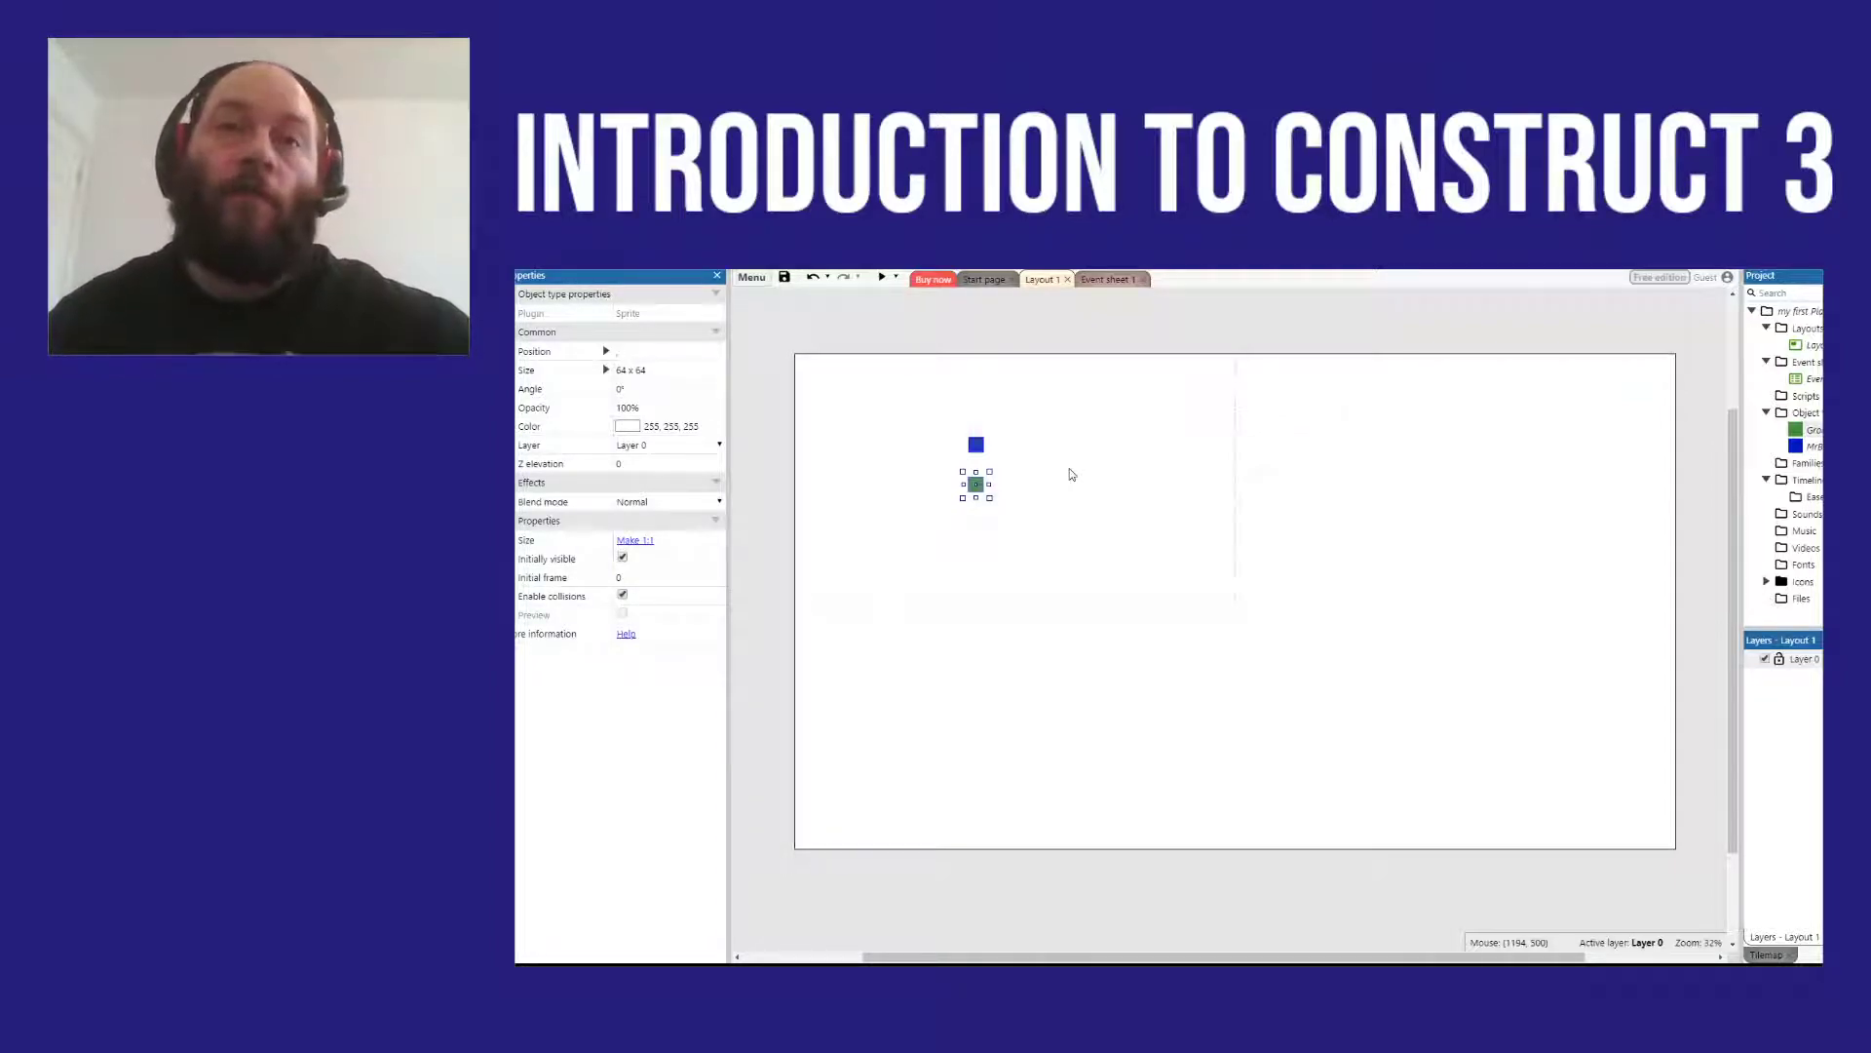
pyautogui.click(1056, 474)
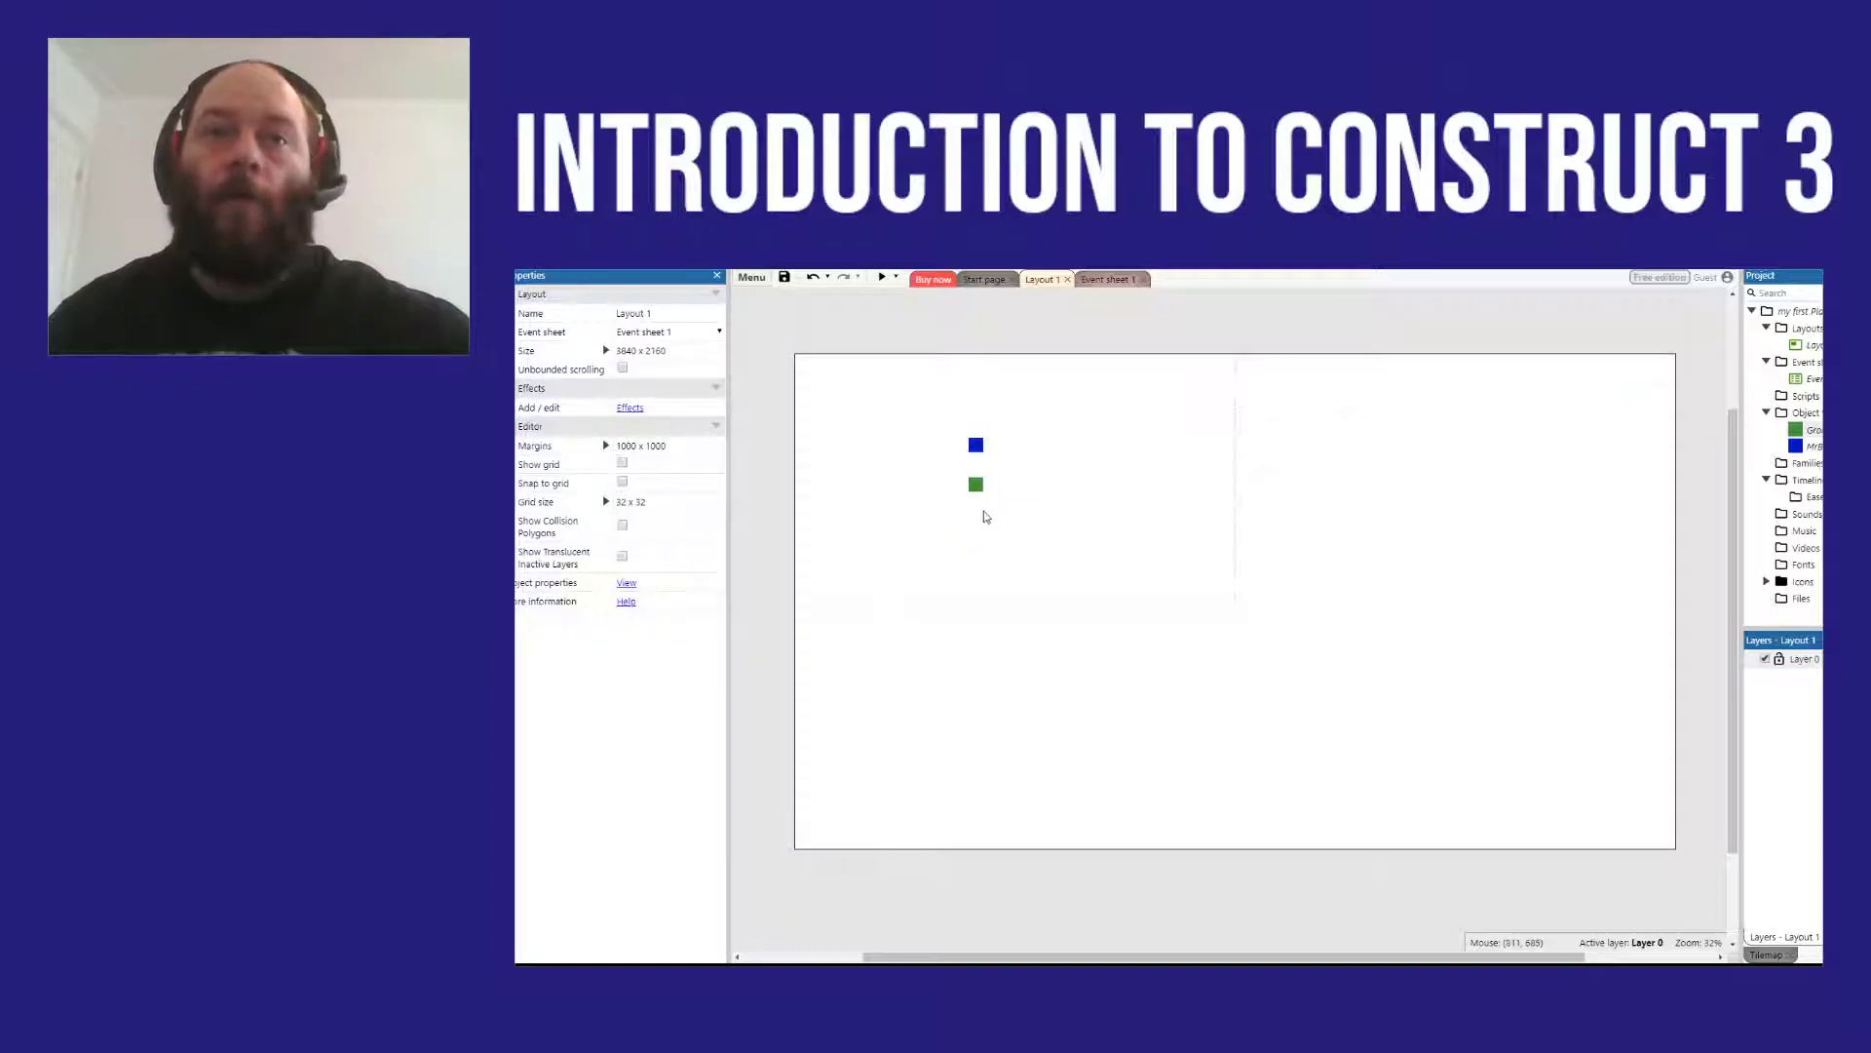
# Step: Add the Platform movement behavior to the blue MrBox sprite in the layout
pyautogui.click(976, 444)
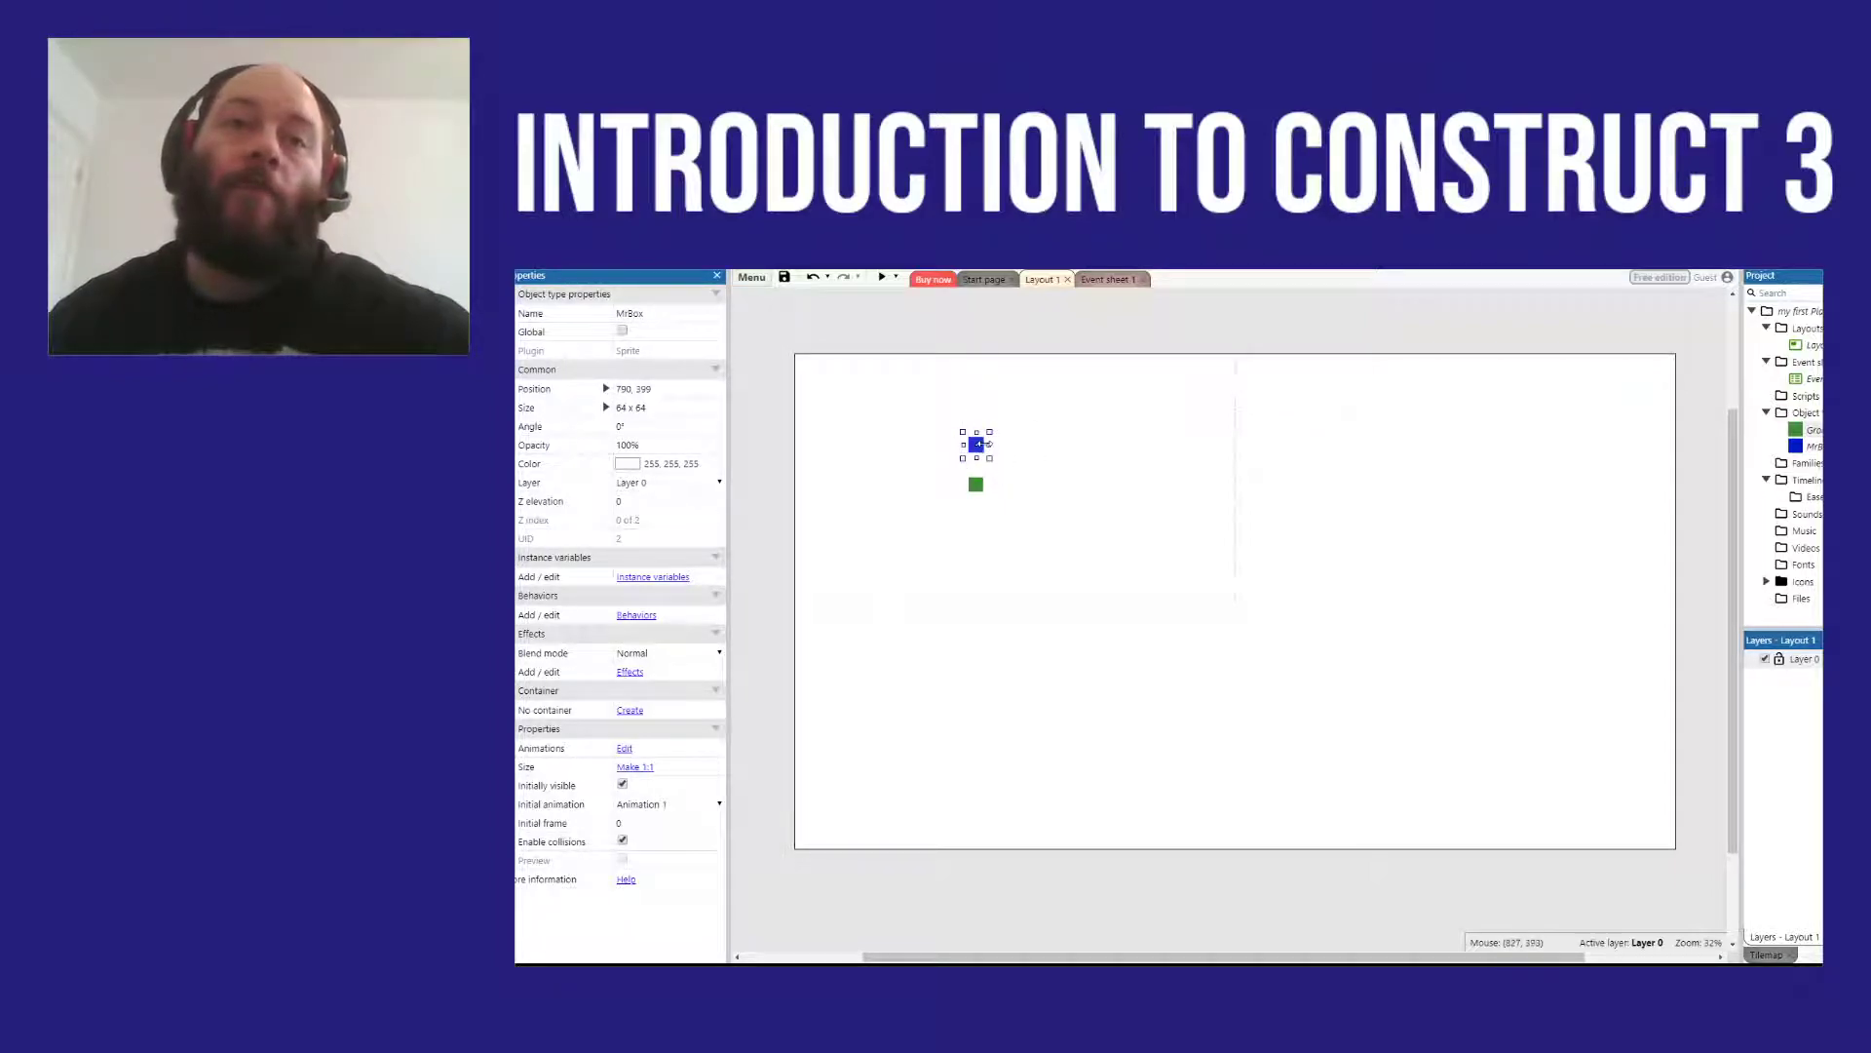
pyautogui.rightClick(980, 445)
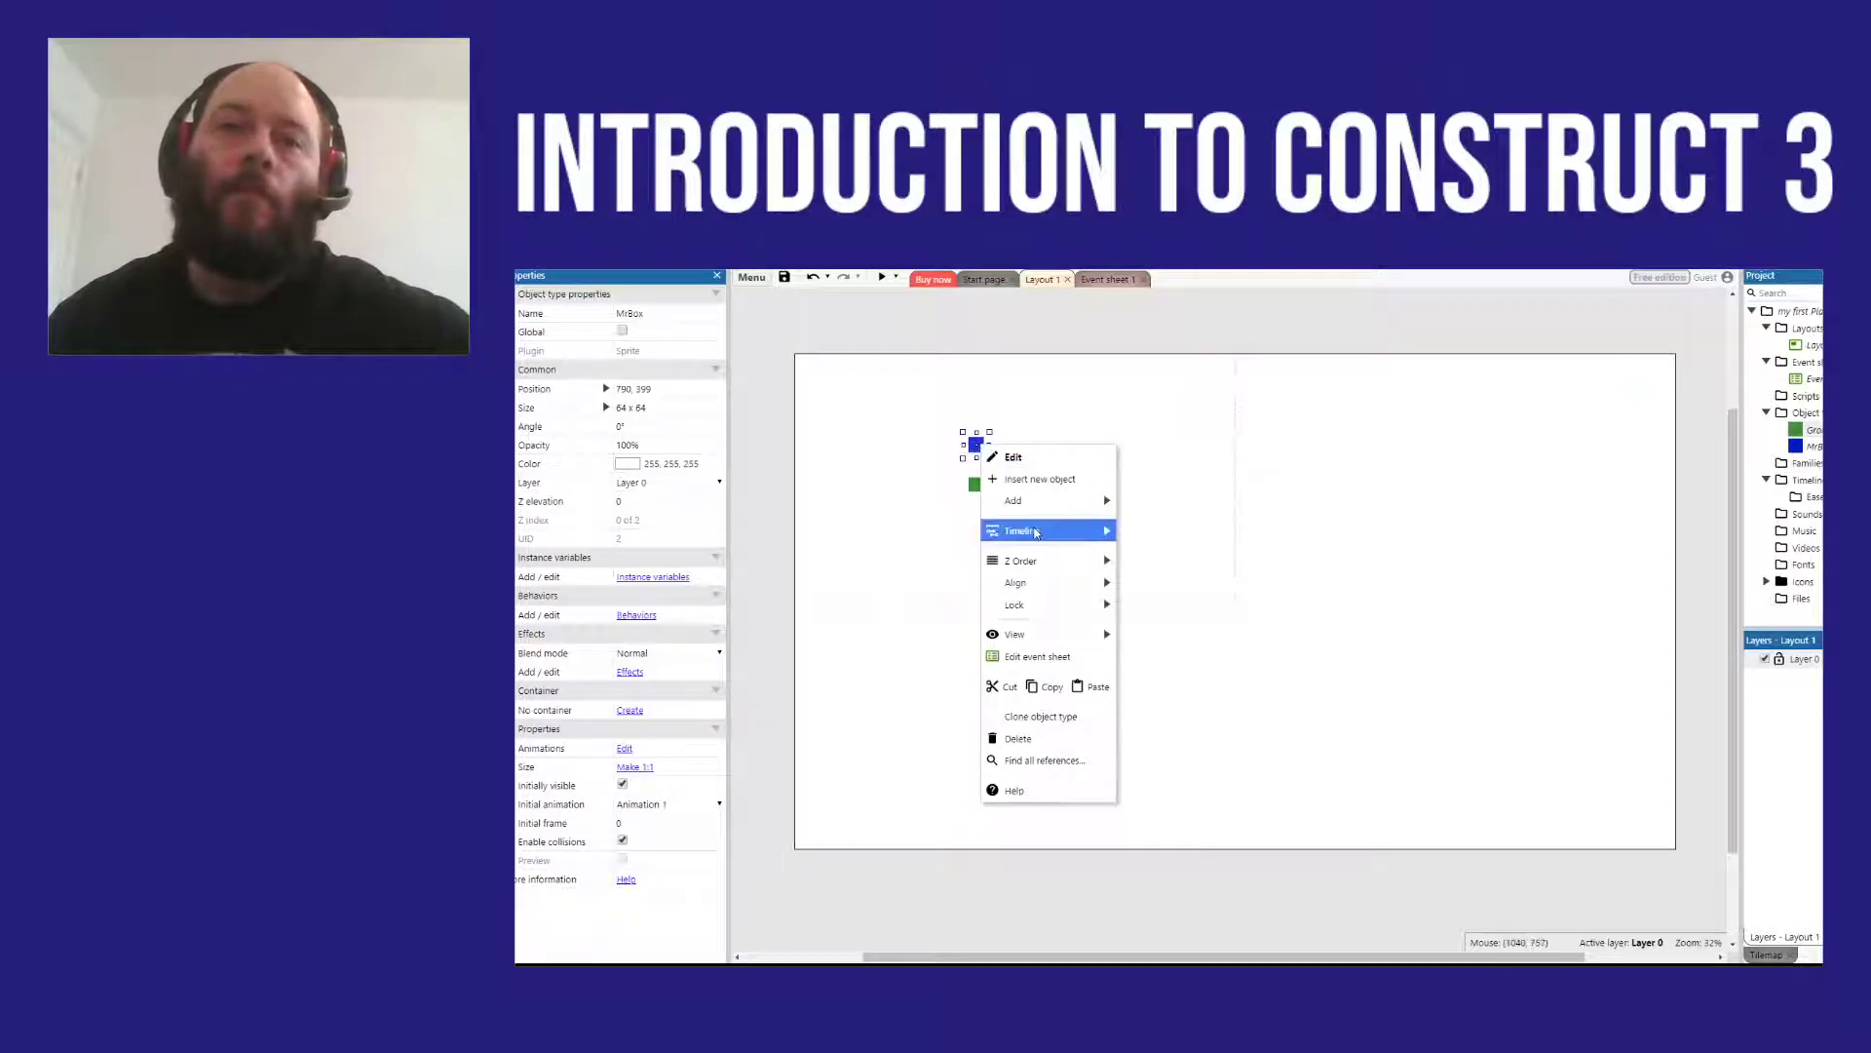
pyautogui.moveTo(1045, 502)
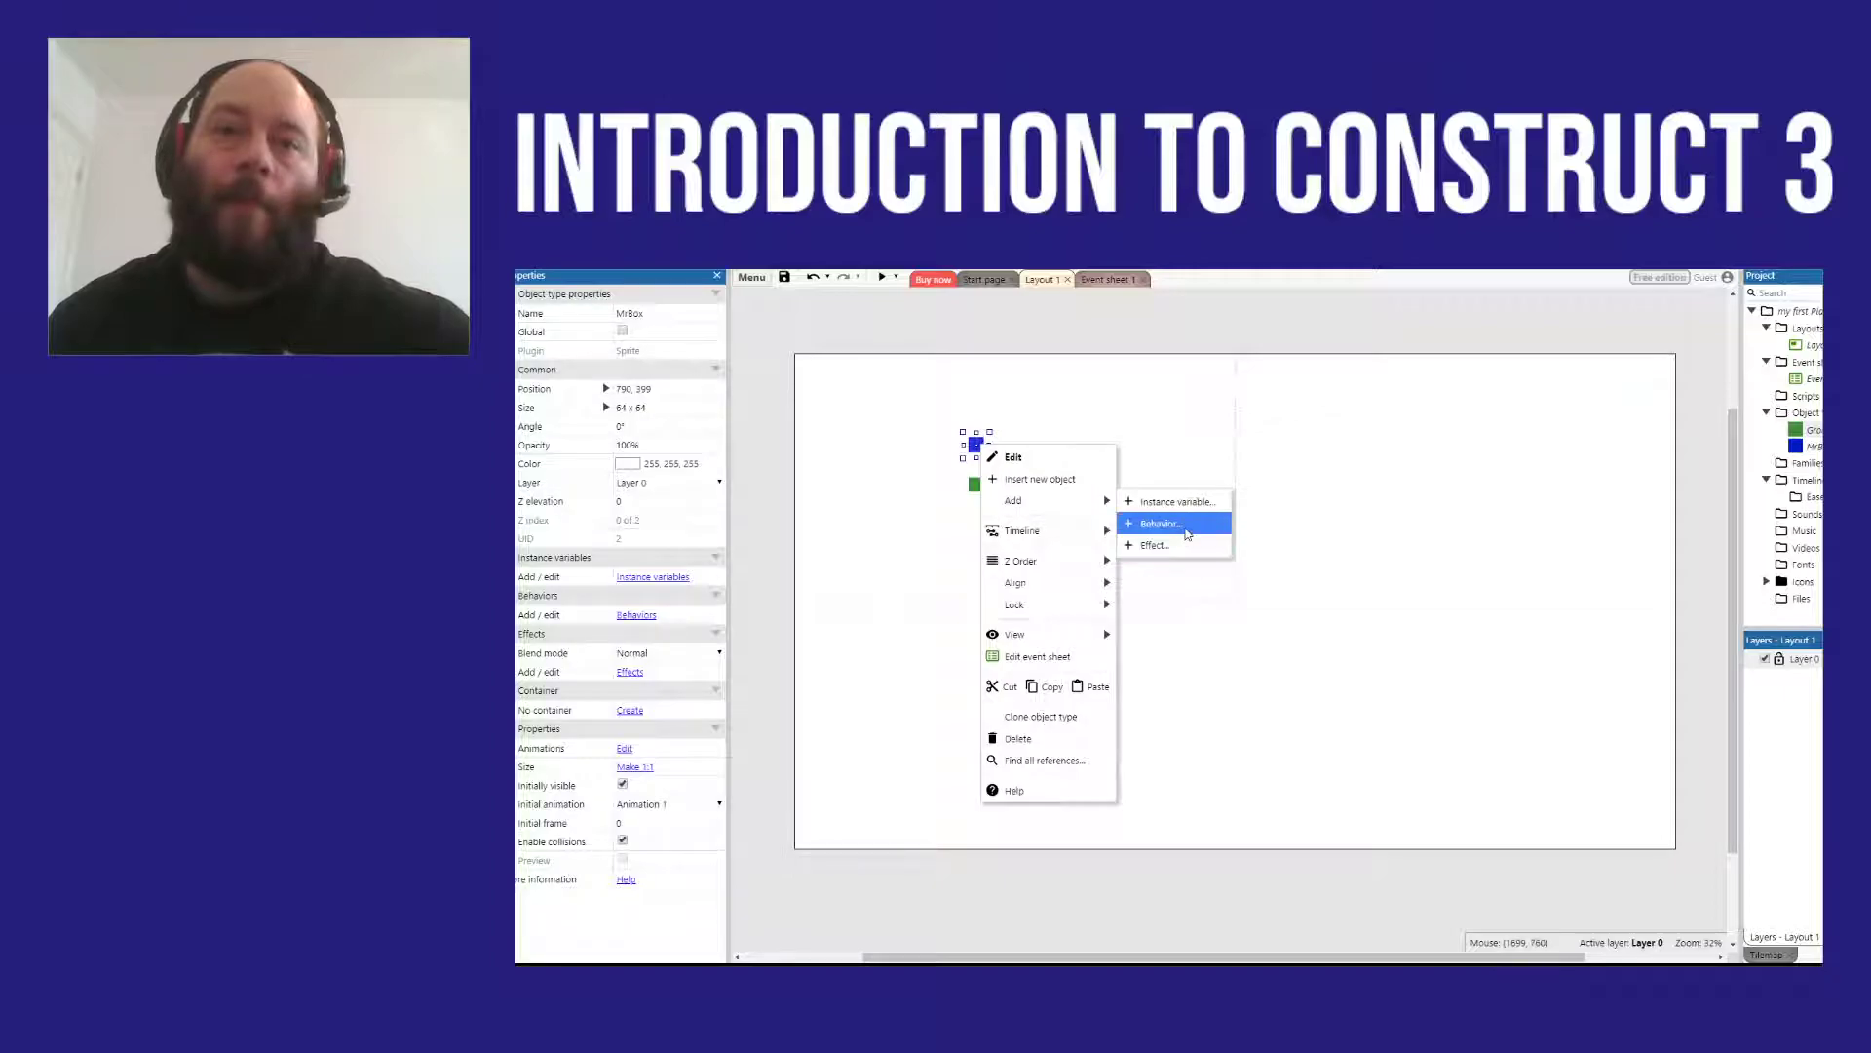
pyautogui.click(1187, 526)
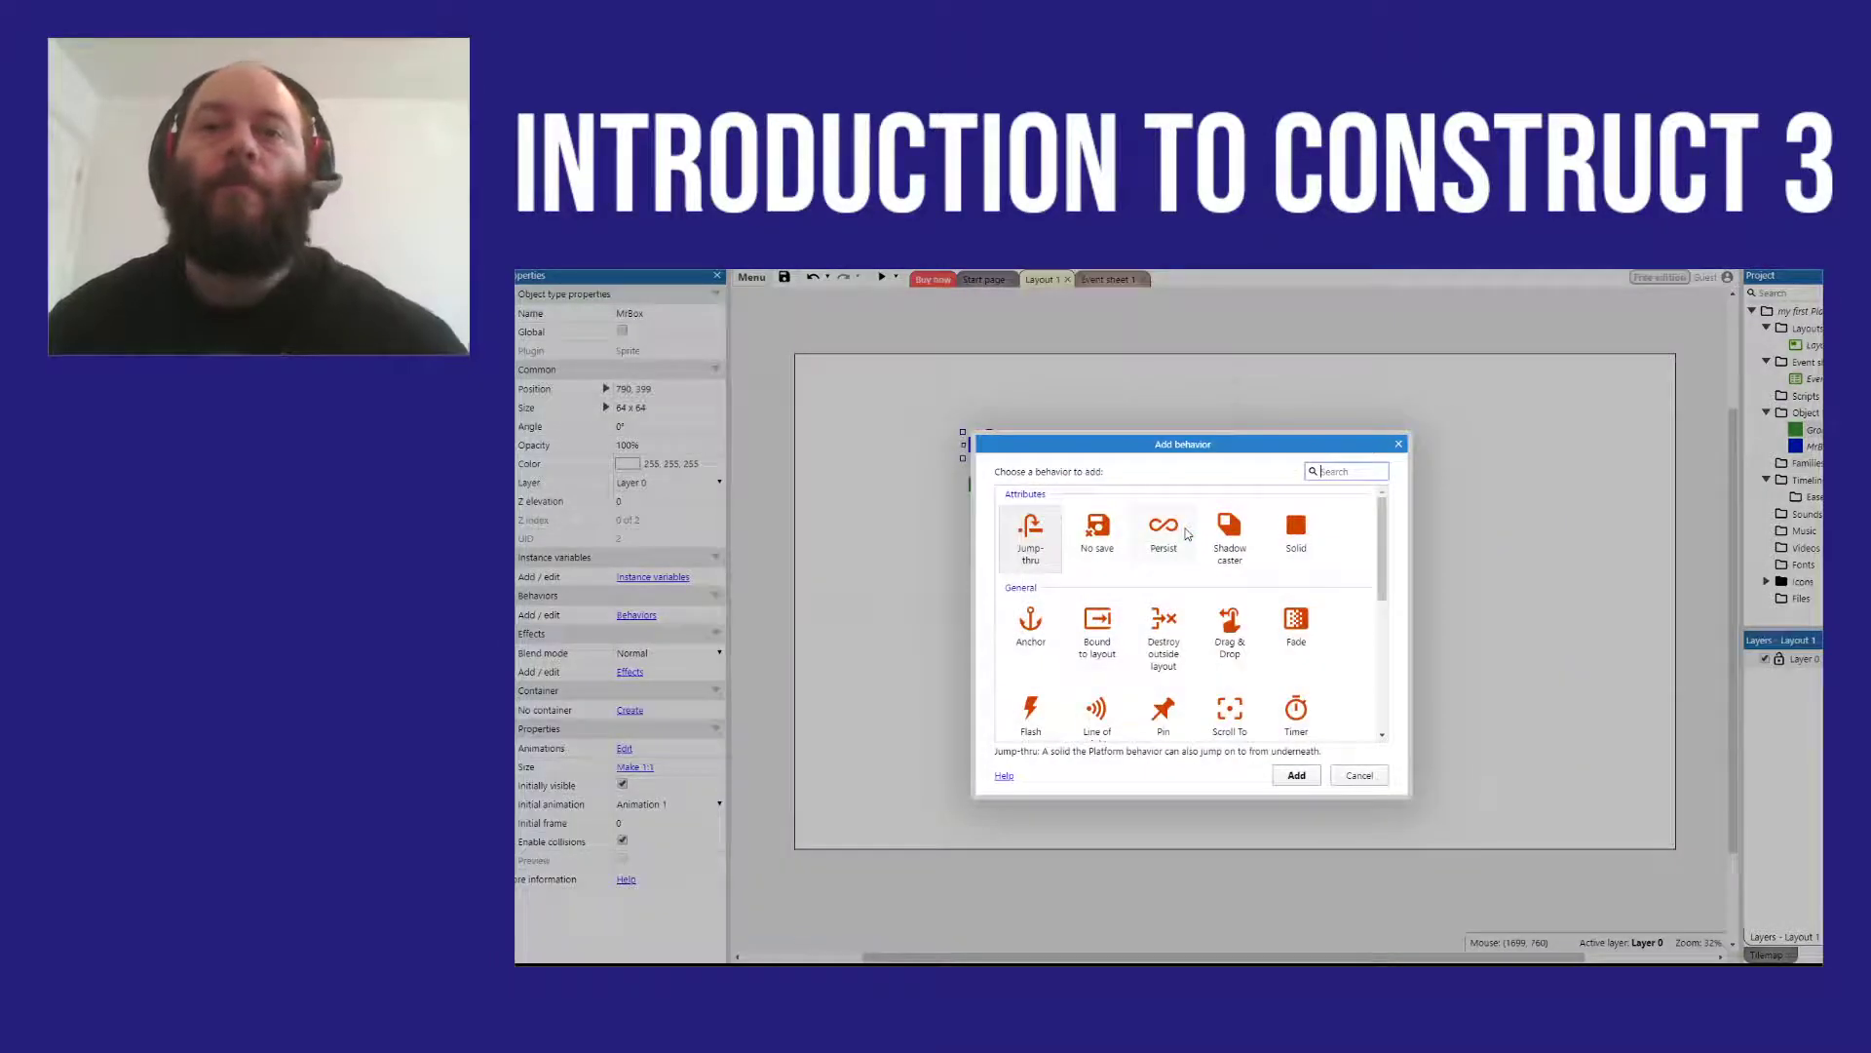
pyautogui.scroll(-2, 1389, 529)
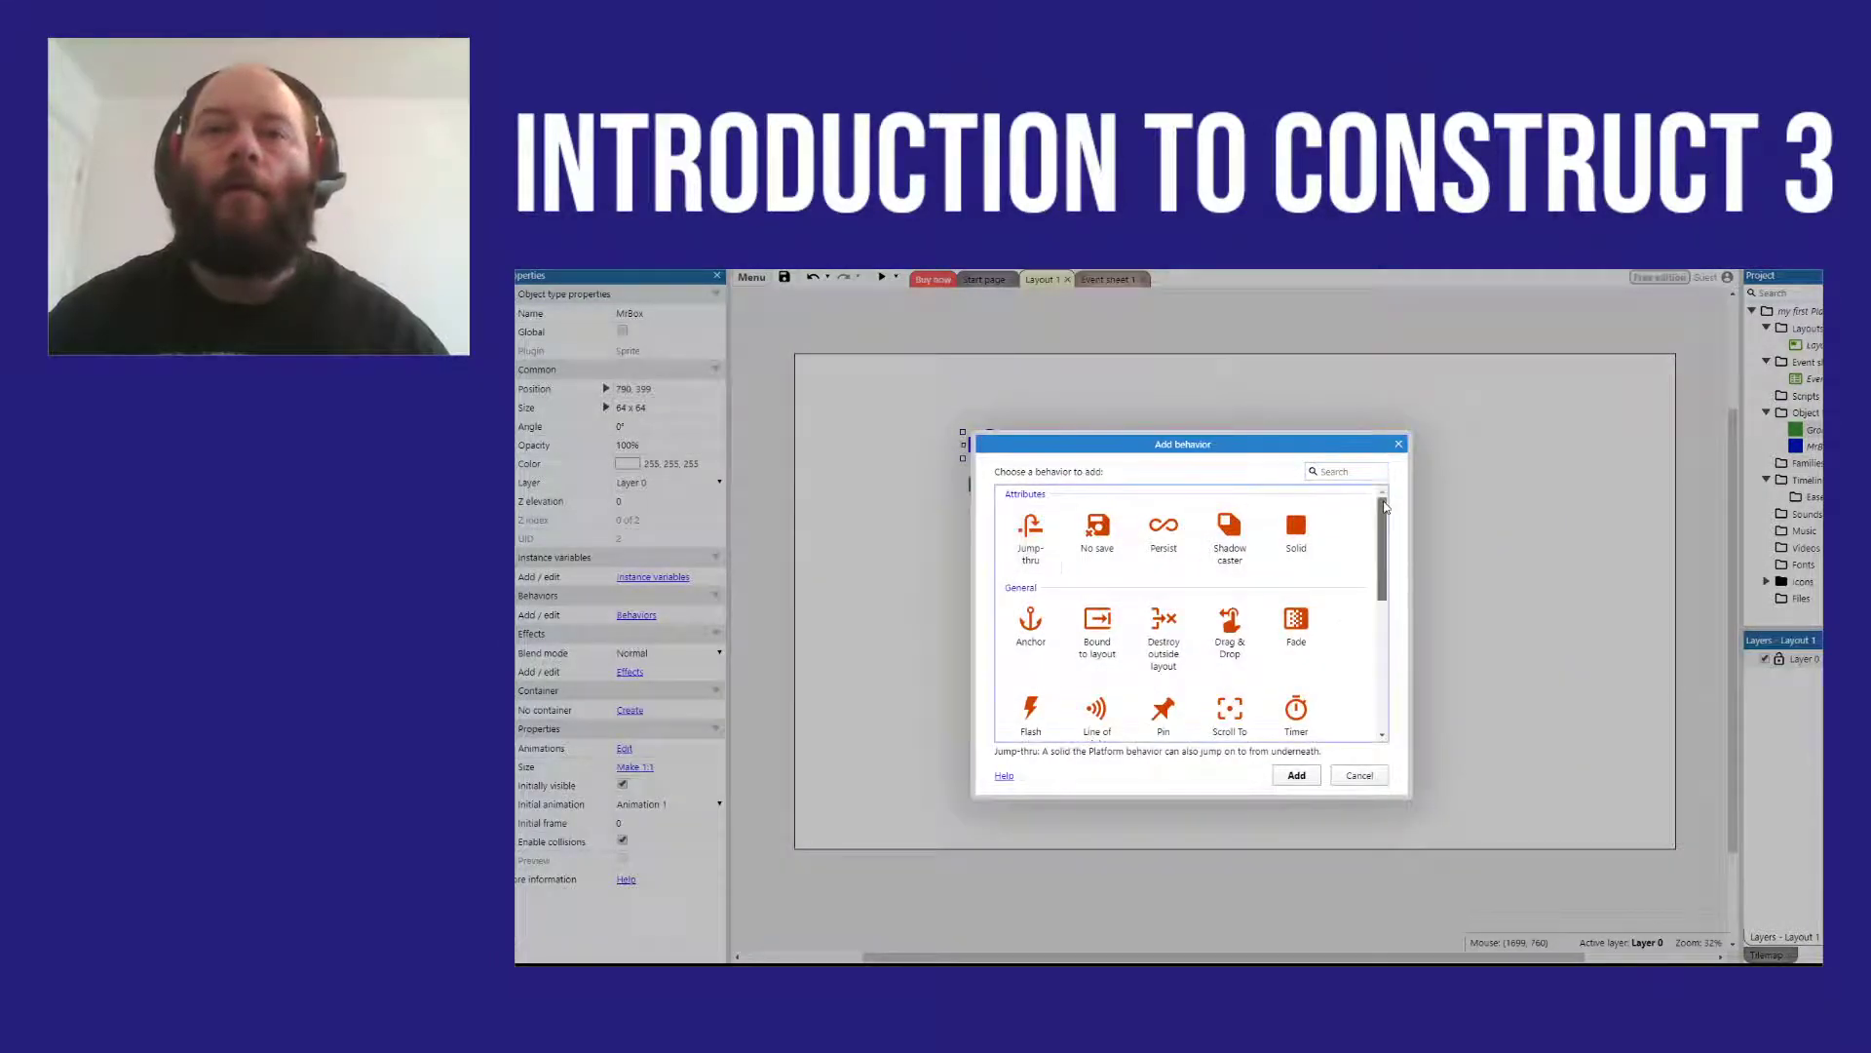
pyautogui.moveTo(1390, 528); pyautogui.dragTo(1369, 632)
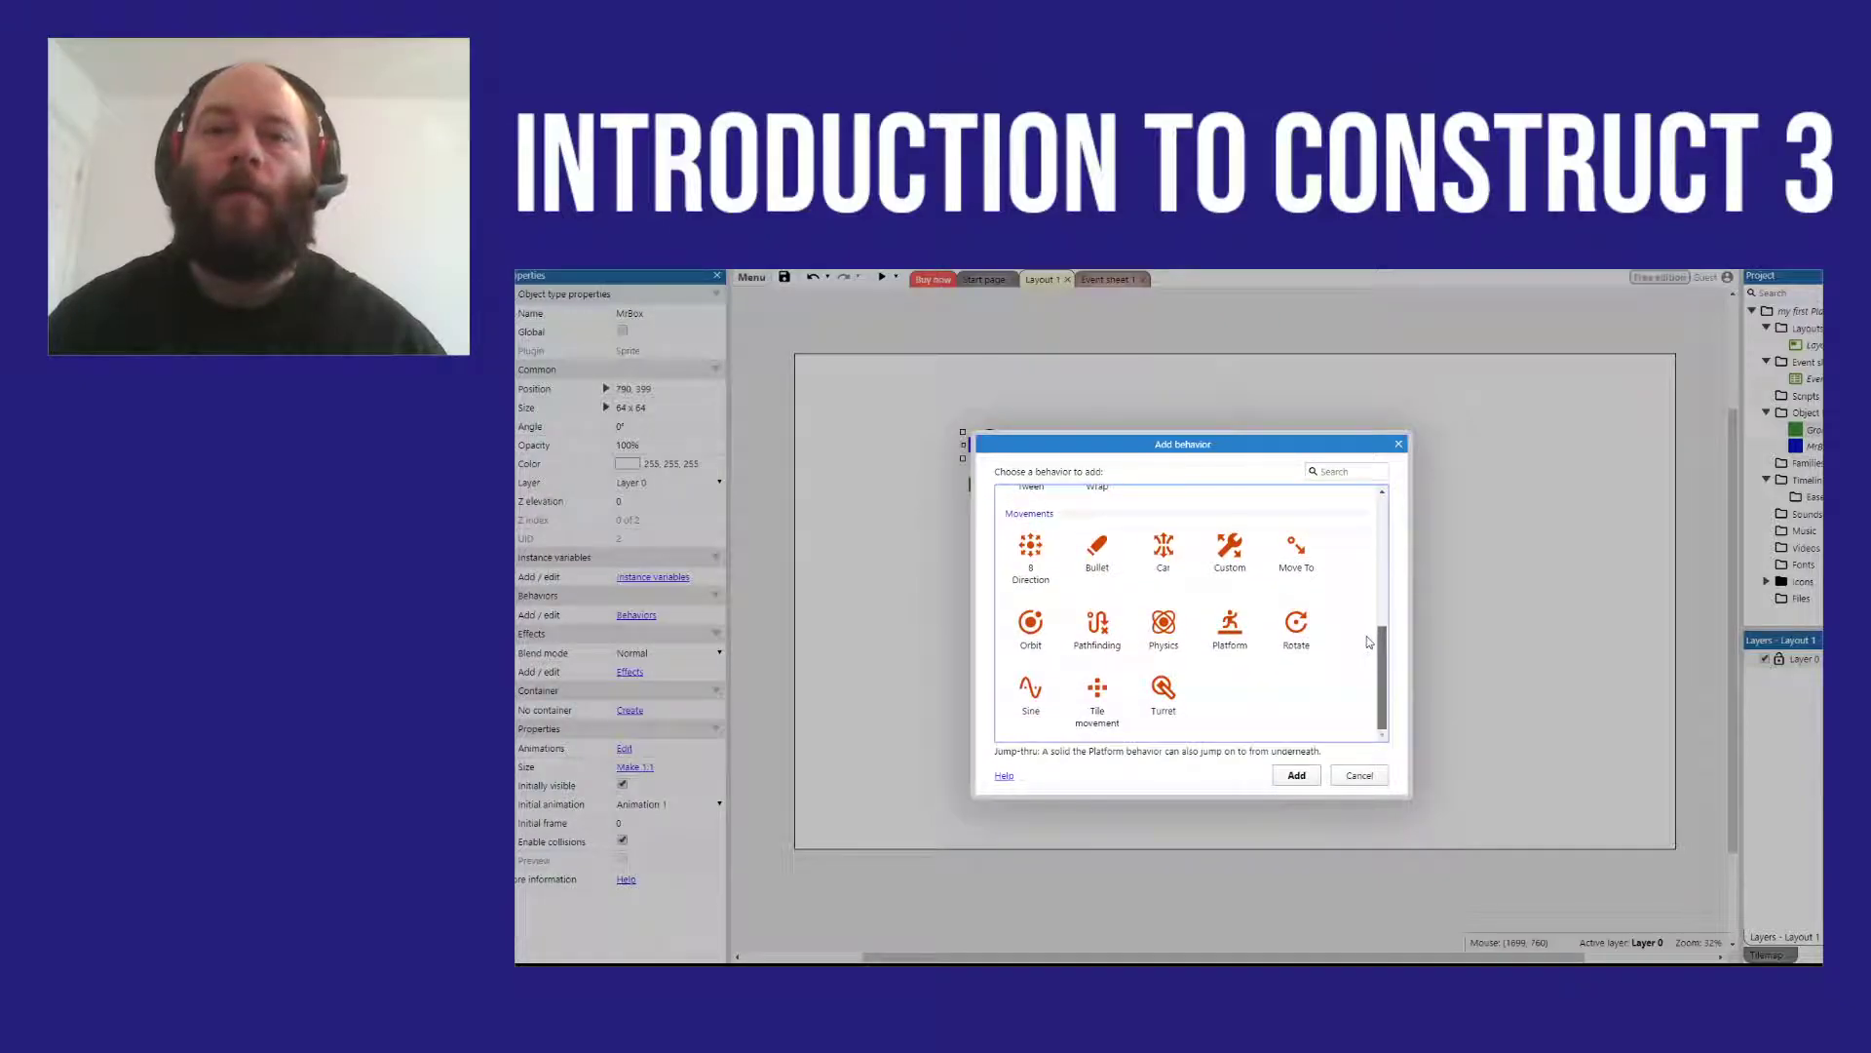
pyautogui.click(1218, 653)
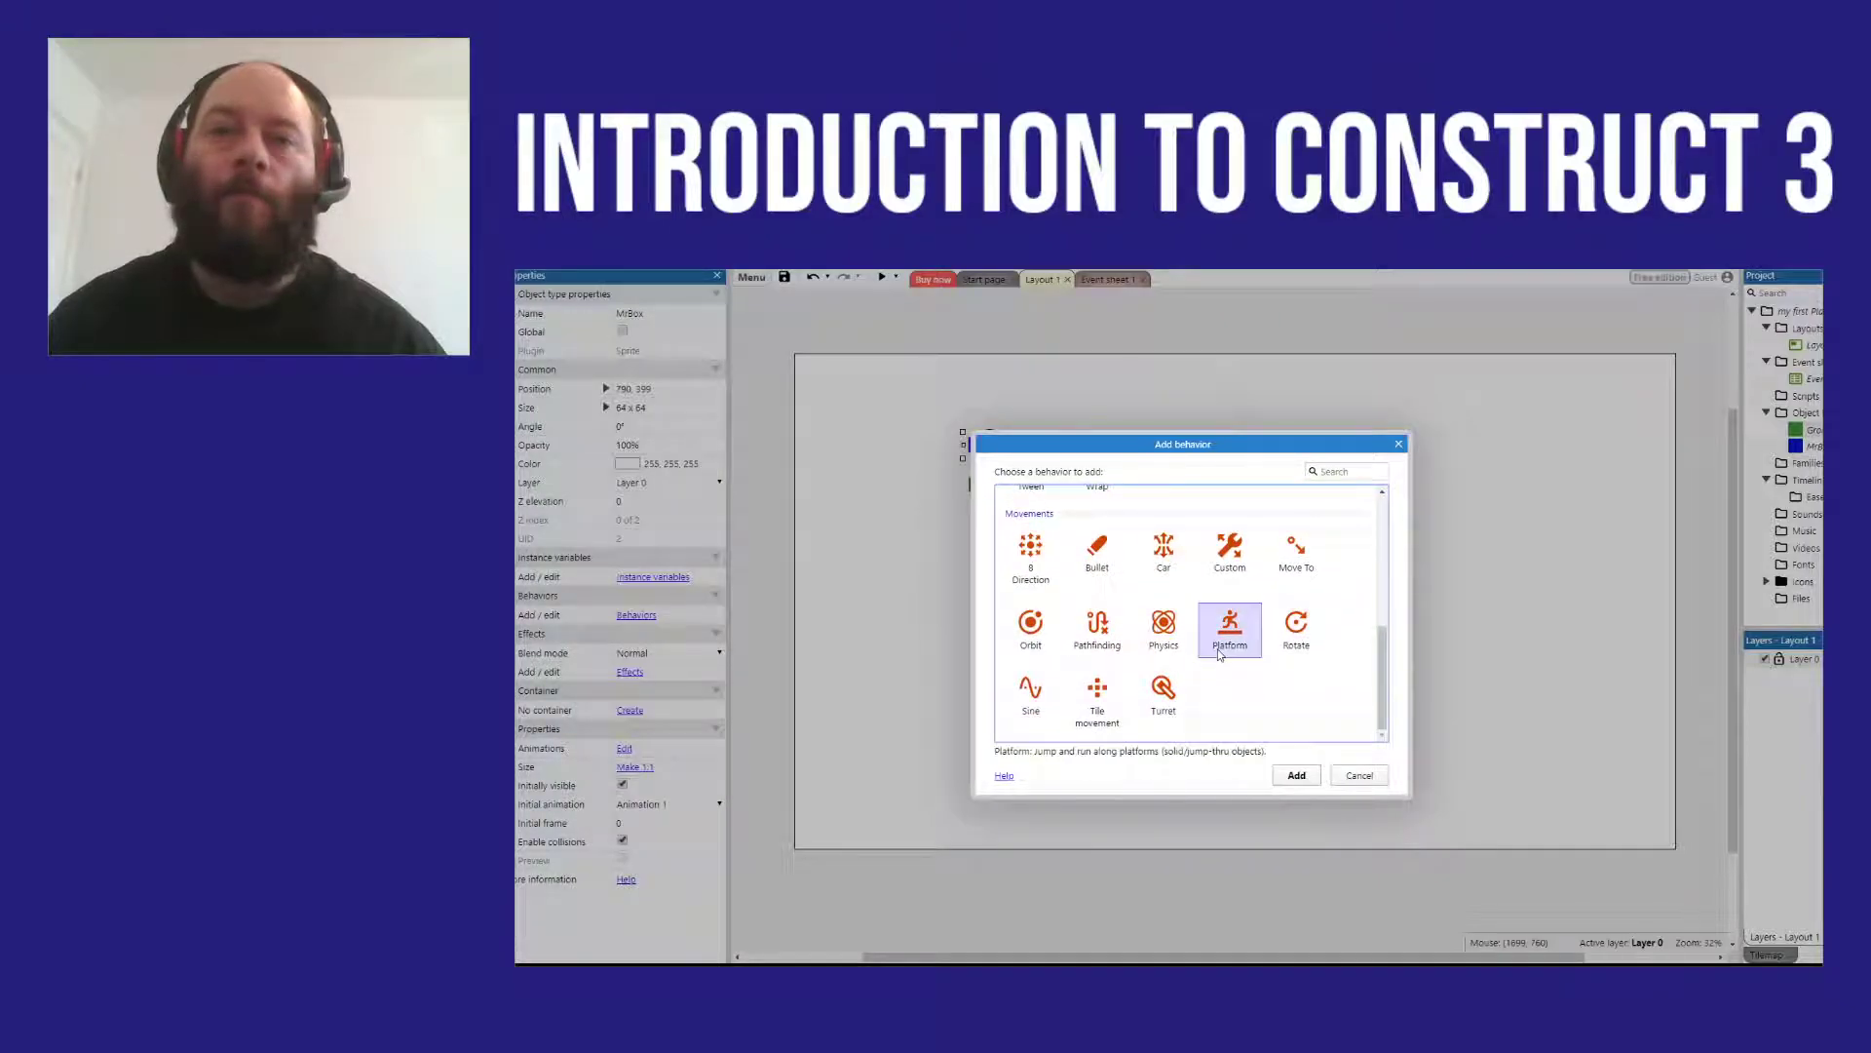
pyautogui.click(1306, 779)
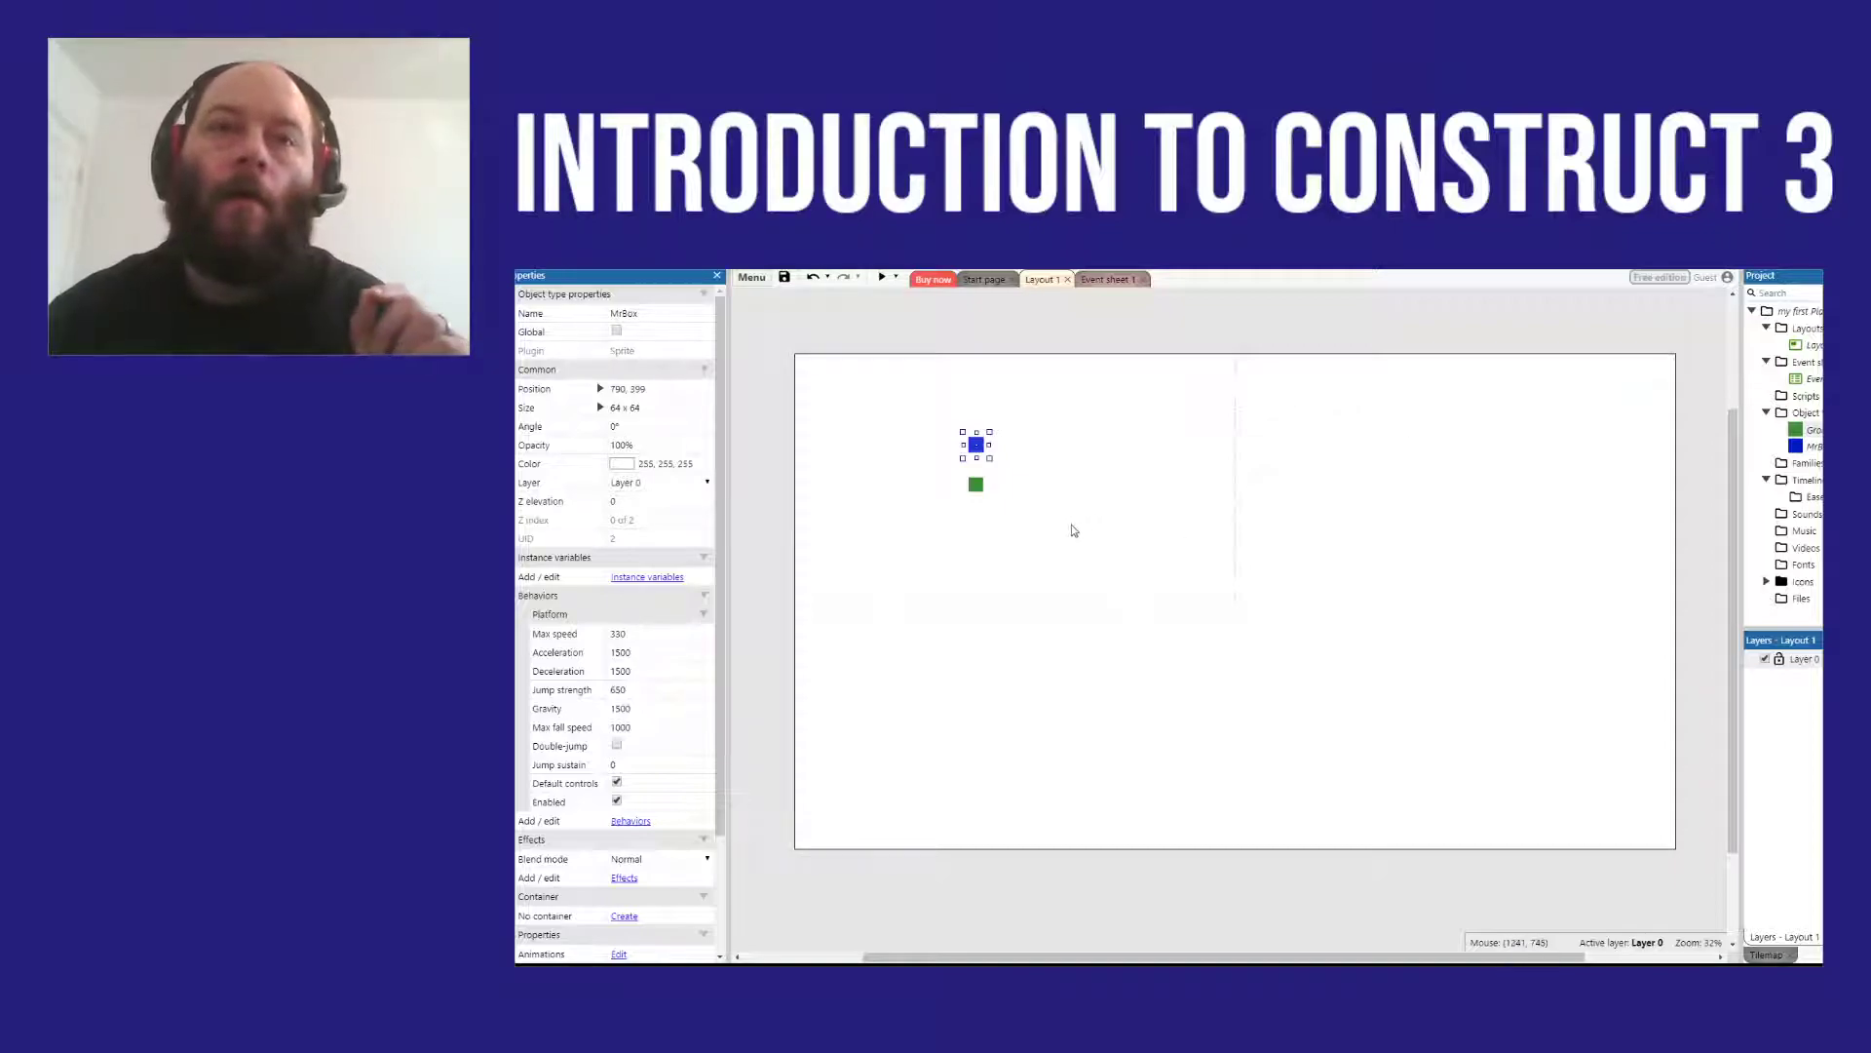
# Step: Add the Solid behavior to the green Ground sprite beneath the blue box
pyautogui.click(979, 485)
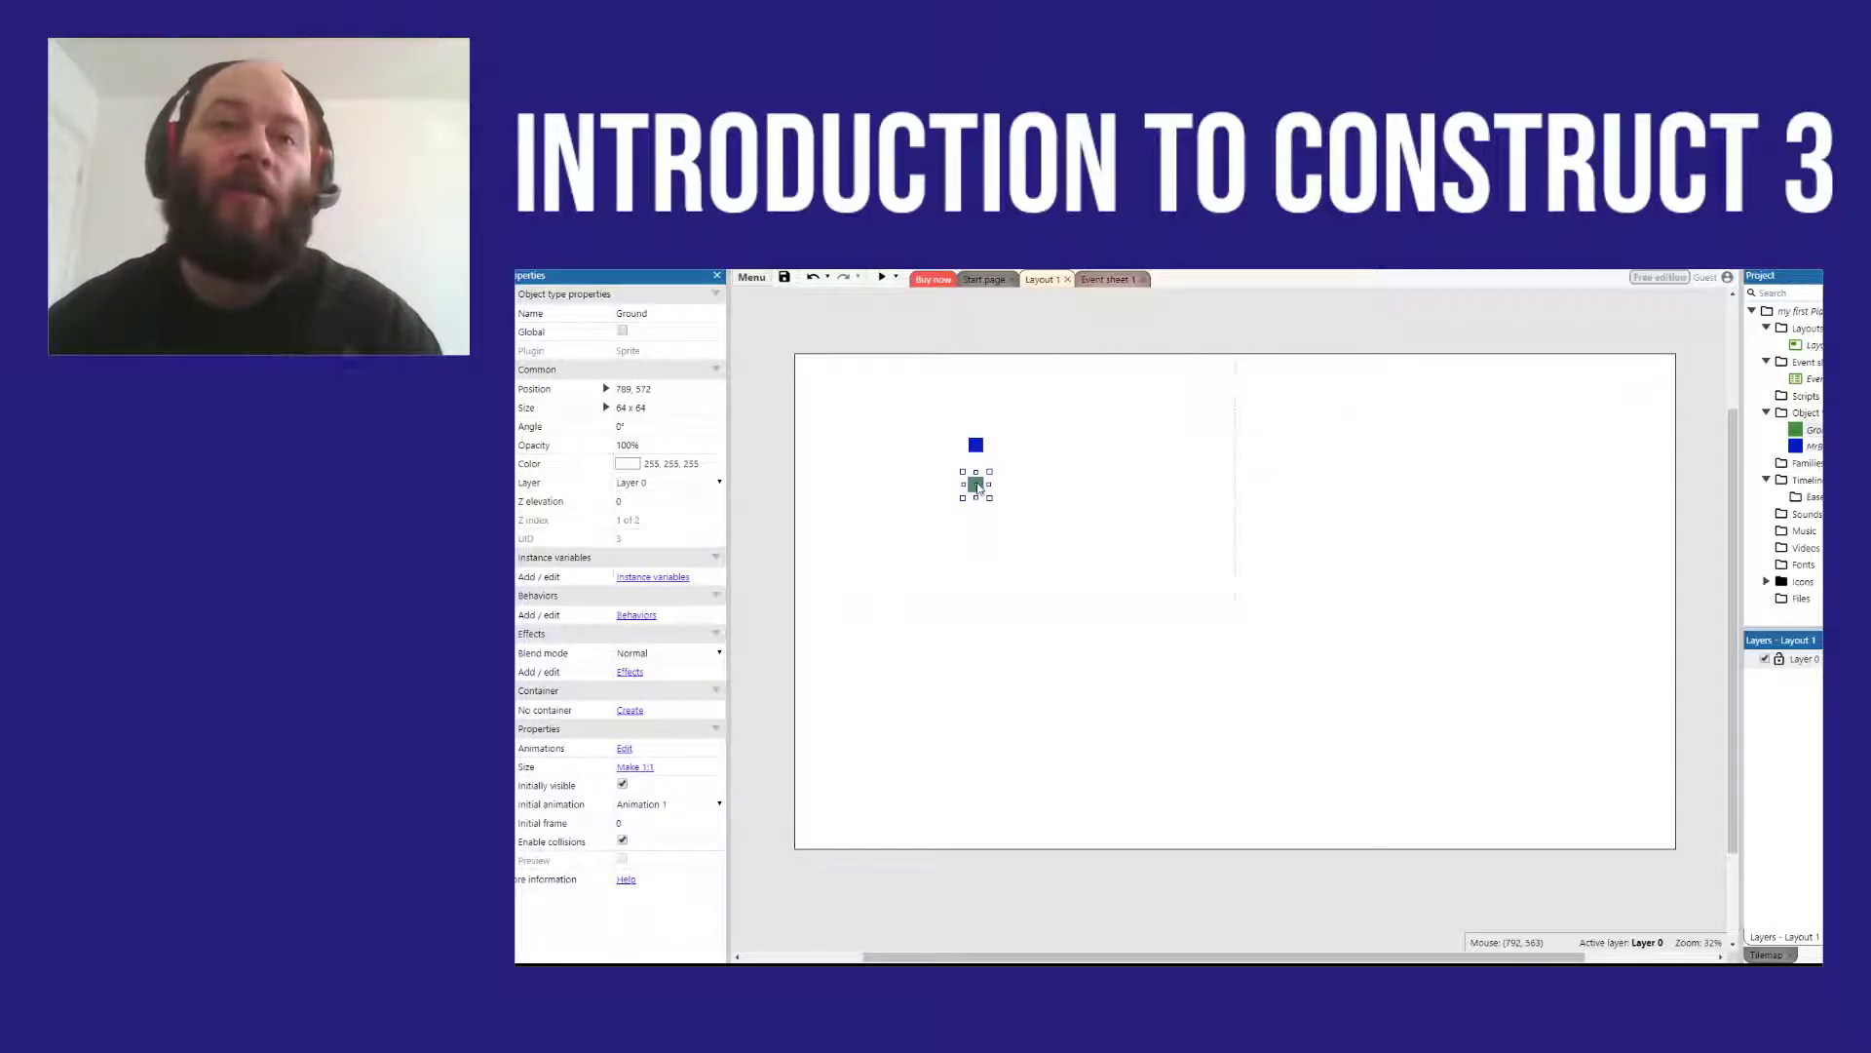
pyautogui.rightClick(978, 486)
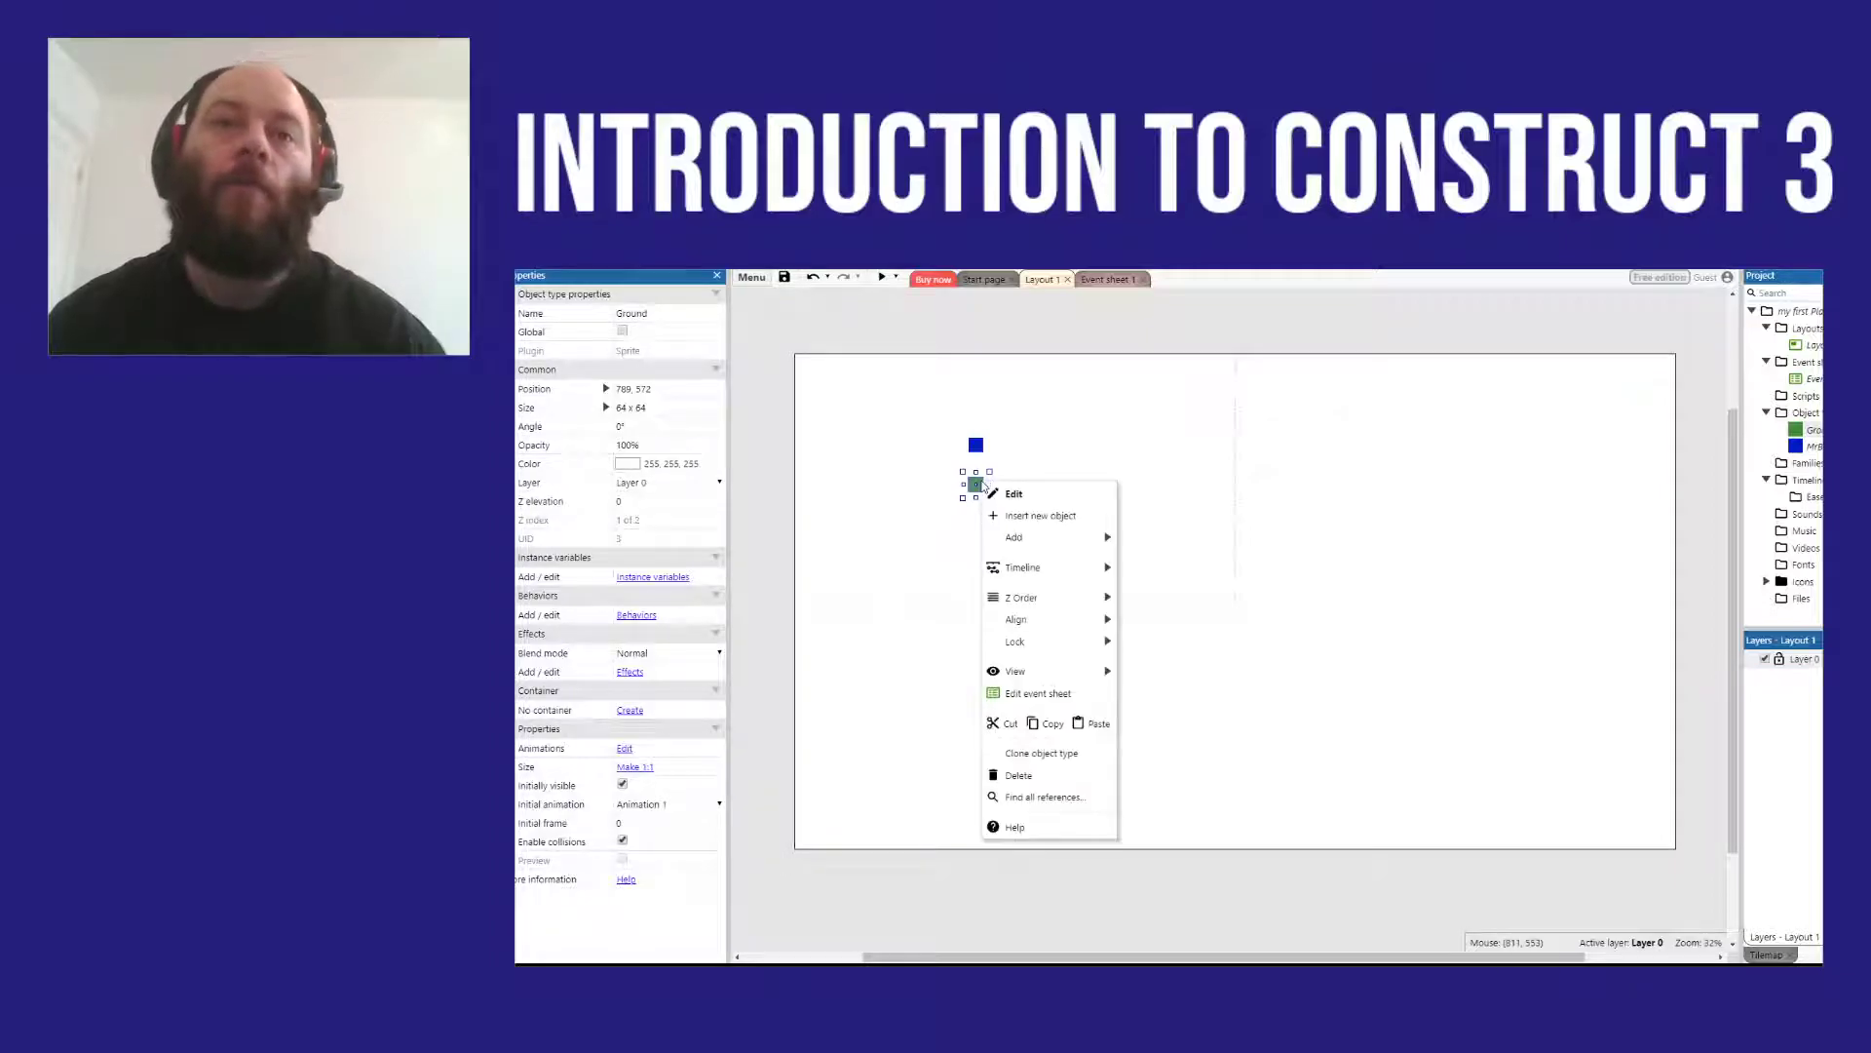
pyautogui.moveTo(1019, 538)
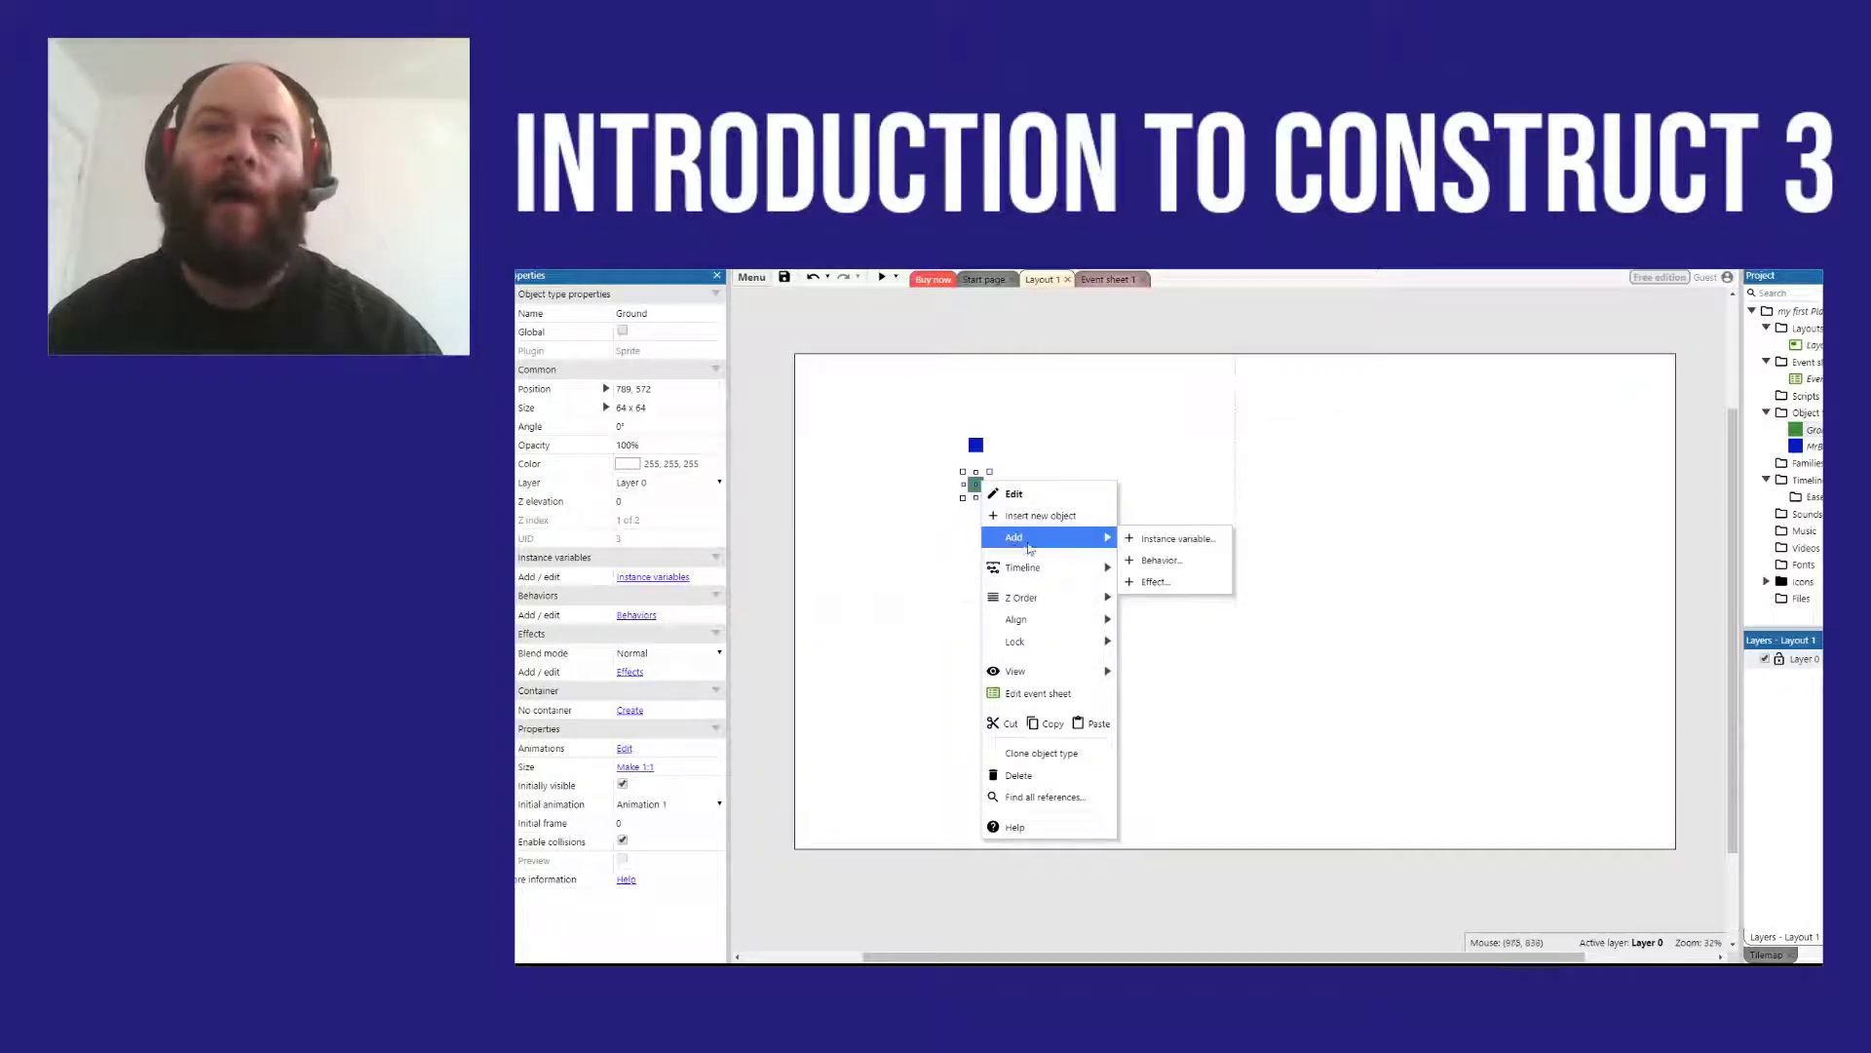
pyautogui.click(1160, 560)
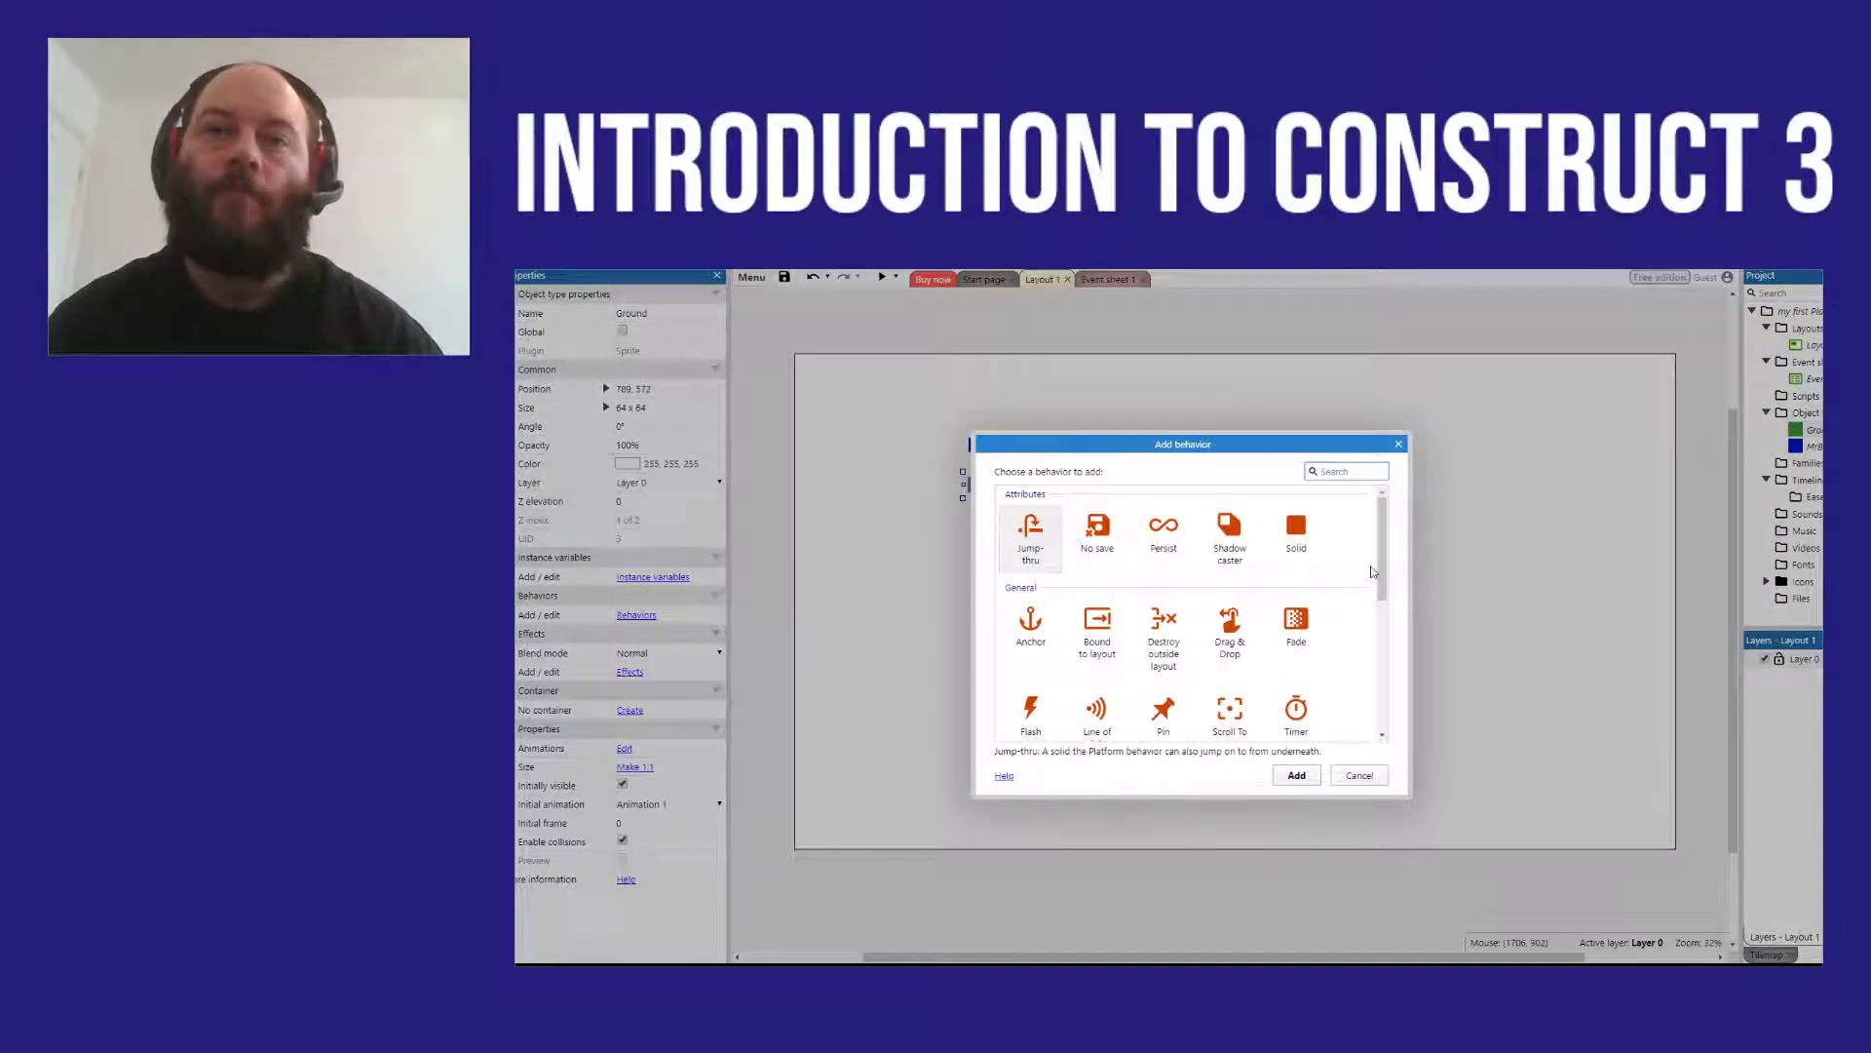
pyautogui.doubleClick(1308, 538)
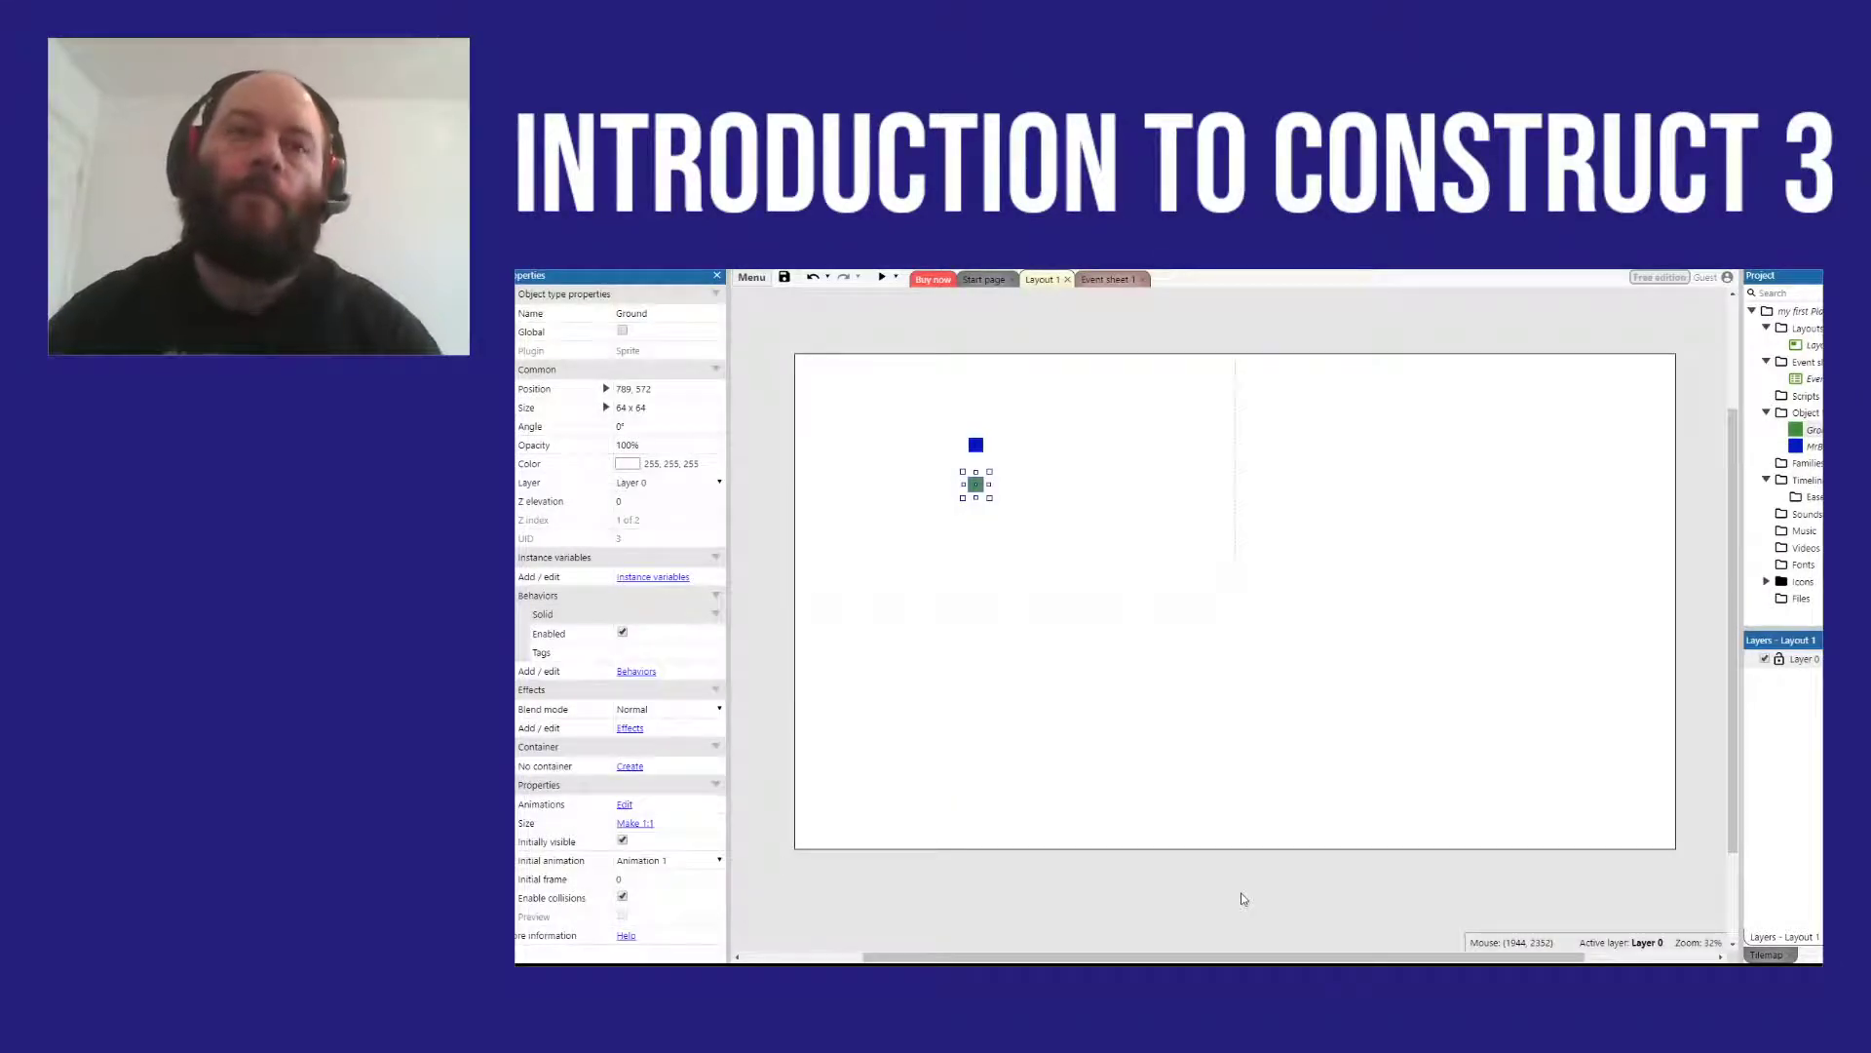